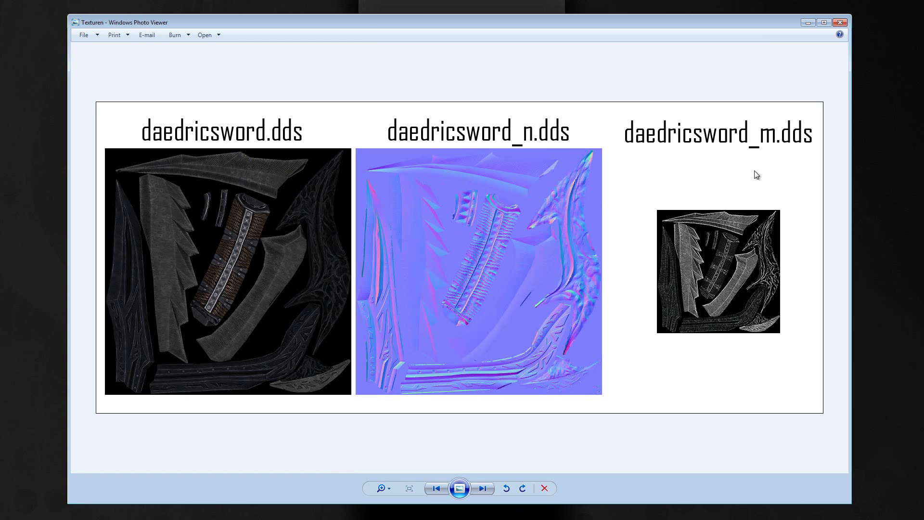
Close the Photo Viewer overview of daedricsword.dds, daedricsword_n.dds and daedricsword_m.dds
{"action": "left_click", "coordinate": [840, 23]}
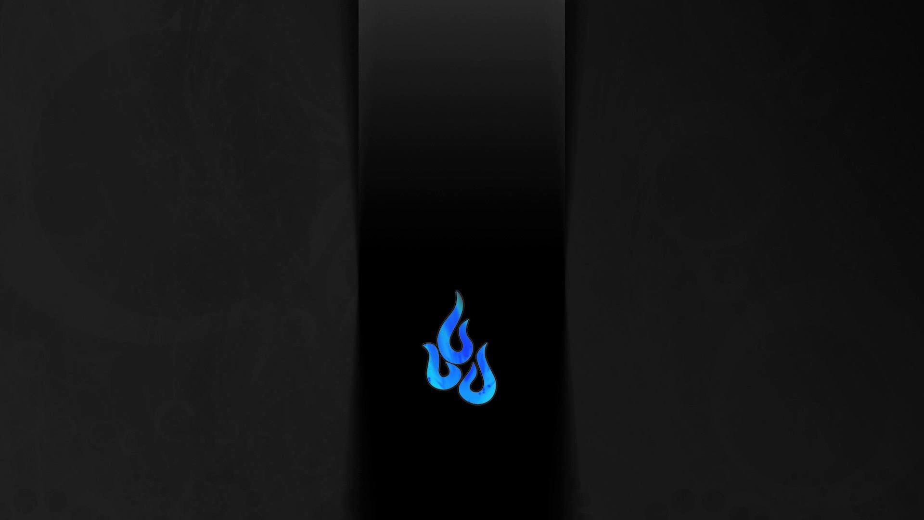
Back in Mudbox, switch on the sword's Diffuse and Normal Map layers and zoom in
{"action": "key", "text": "alt+Tab"}
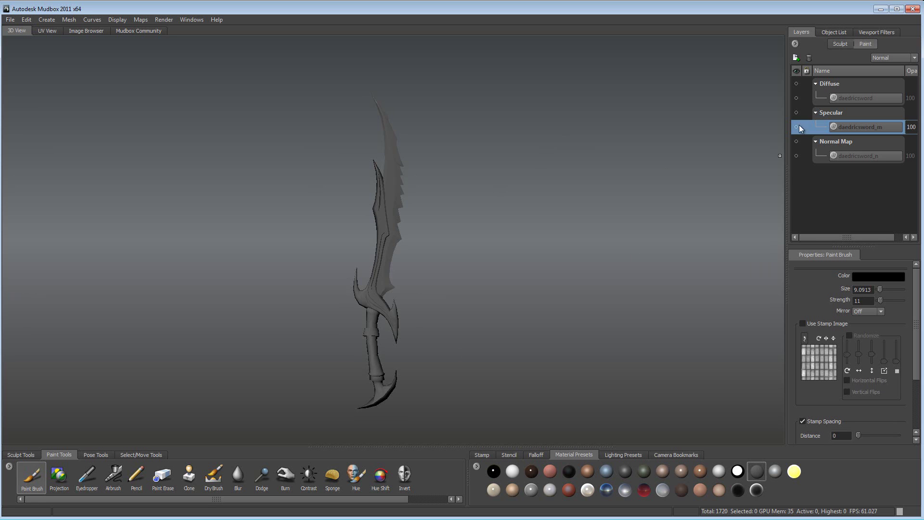
{"action": "left_click", "coordinate": [796, 84]}
{"action": "left_click_drag", "start_coordinate": [484, 207], "coordinate": [505, 213]}
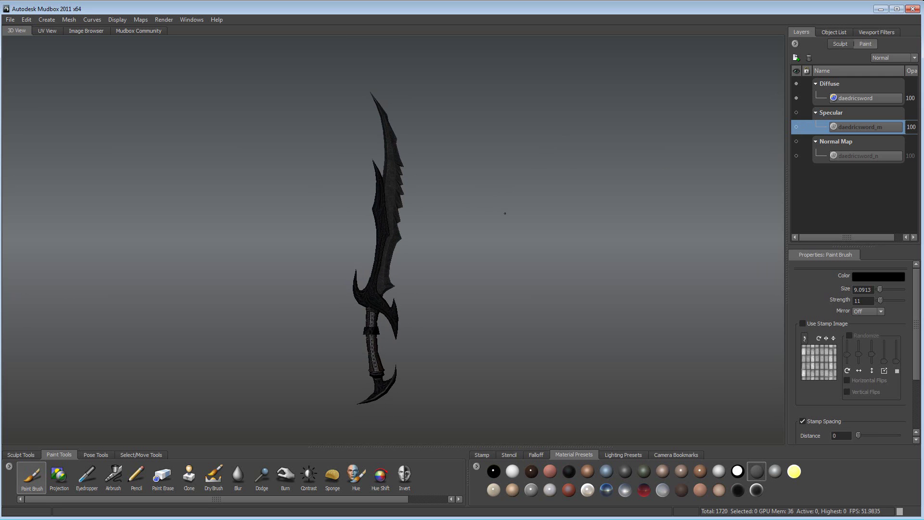
{"action": "left_click", "coordinate": [796, 141]}
{"action": "scroll", "coordinate": [372, 353], "scroll_direction": "up", "scroll_amount": 3}
{"action": "scroll", "coordinate": [371, 217], "scroll_direction": "up", "scroll_amount": 2}
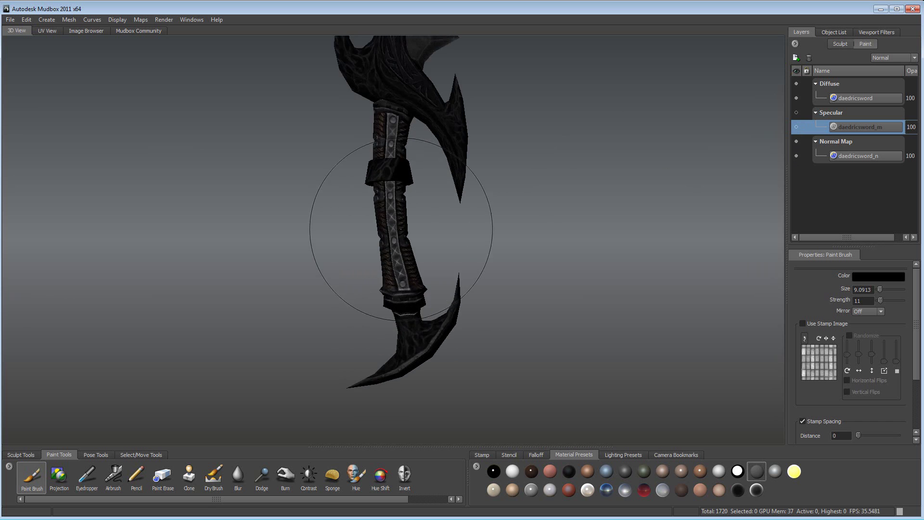
{"action": "scroll", "coordinate": [382, 258], "scroll_direction": "up", "scroll_amount": 2}
{"action": "scroll", "coordinate": [412, 268], "scroll_direction": "up", "scroll_amount": 2}
{"action": "scroll", "coordinate": [487, 246], "scroll_direction": "up", "scroll_amount": 2}
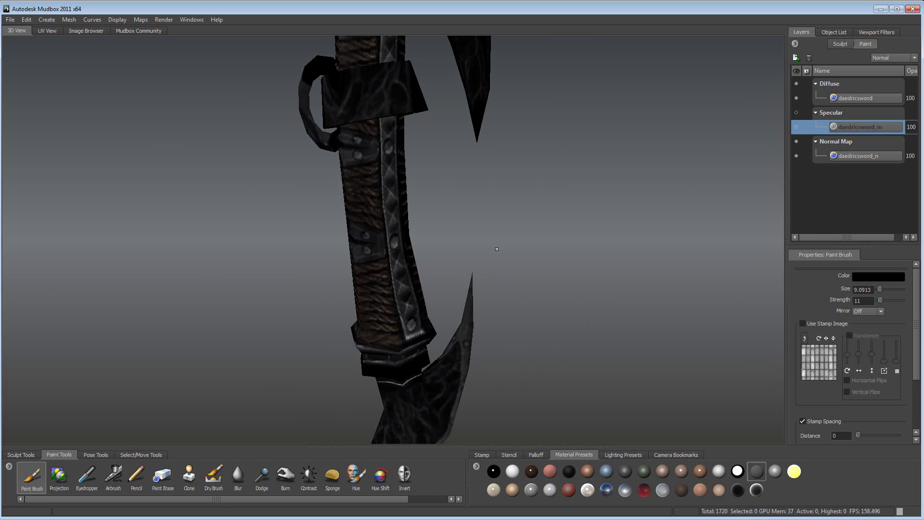
Toggle the Normal Map to compare grip shading, then add the Specular layer
{"action": "left_click", "coordinate": [796, 141]}
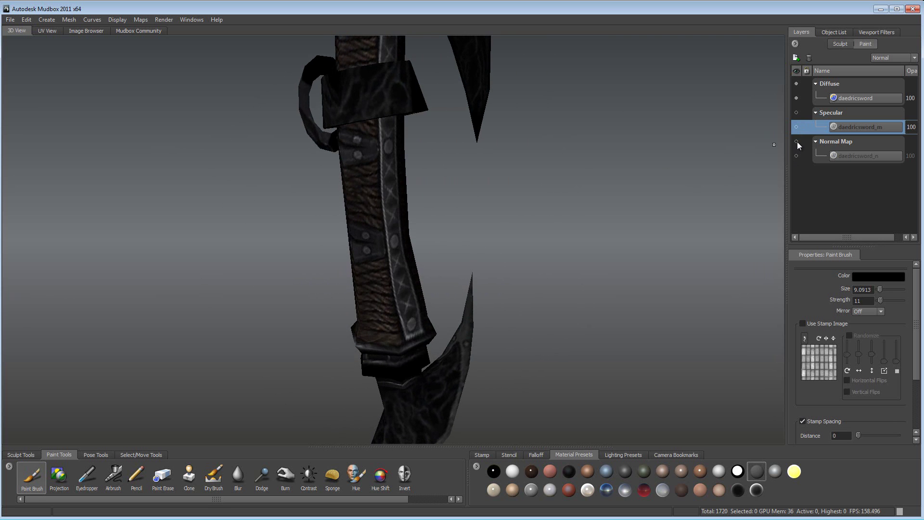
{"action": "left_click", "coordinate": [796, 141]}
{"action": "left_click", "coordinate": [796, 141]}
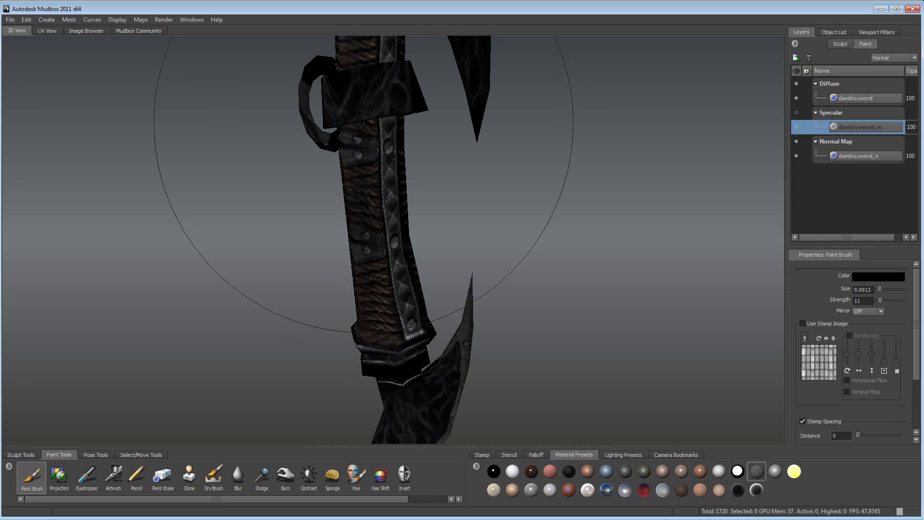
{"action": "key", "text": "a"}
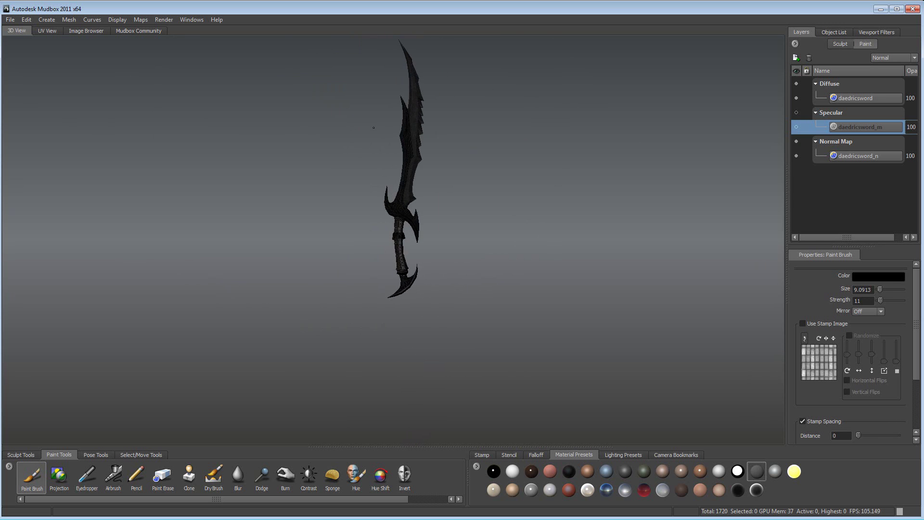
{"action": "left_click", "coordinate": [797, 113]}
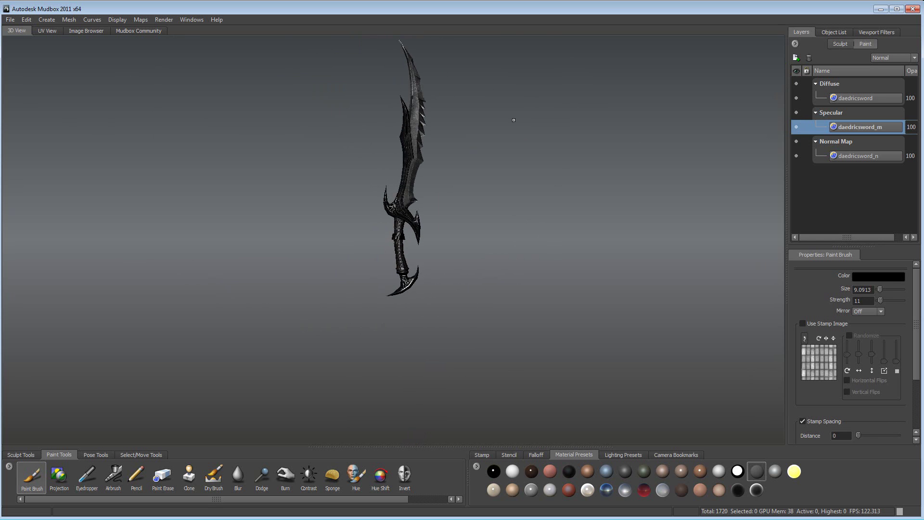
{"action": "mouse_move", "coordinate": [433, 99]}
{"action": "left_mouse_down"}
{"action": "mouse_move", "coordinate": [573, 103]}
{"action": "mouse_move", "coordinate": [501, 140]}
{"action": "left_mouse_up"}
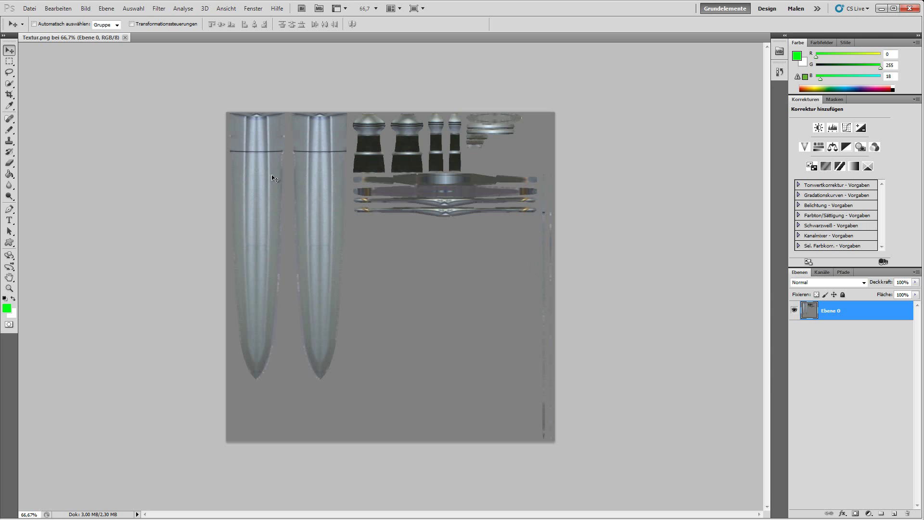
{"action": "left_click", "coordinate": [159, 8]}
{"action": "mouse_move", "coordinate": [217, 219]}
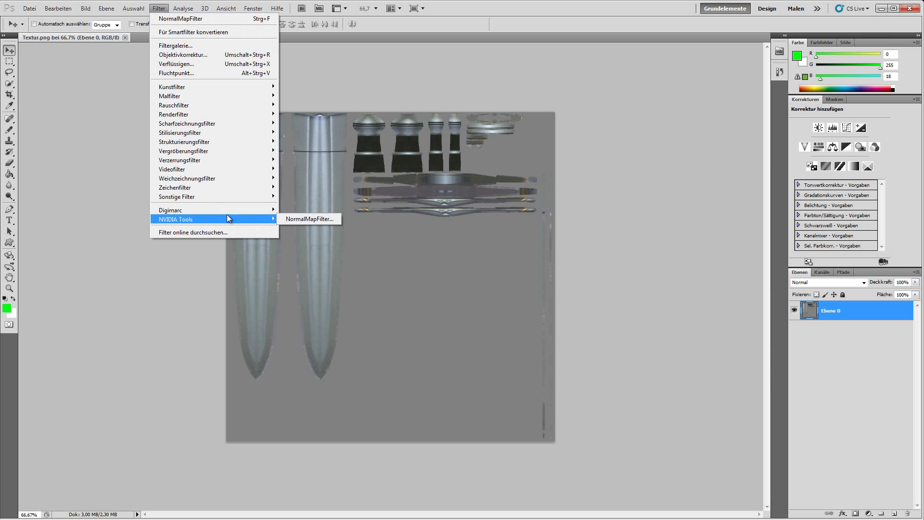
{"action": "left_click", "coordinate": [652, 230]}
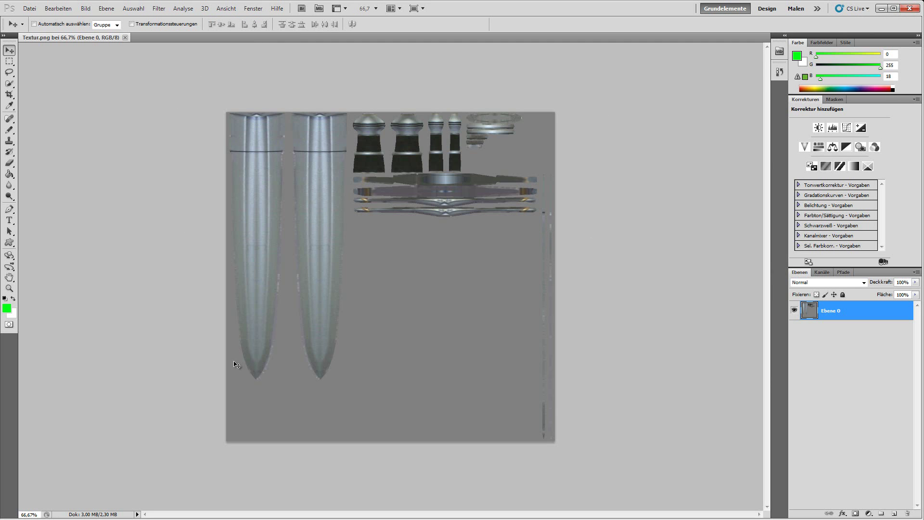
{"action": "key", "text": "ctrl+l"}
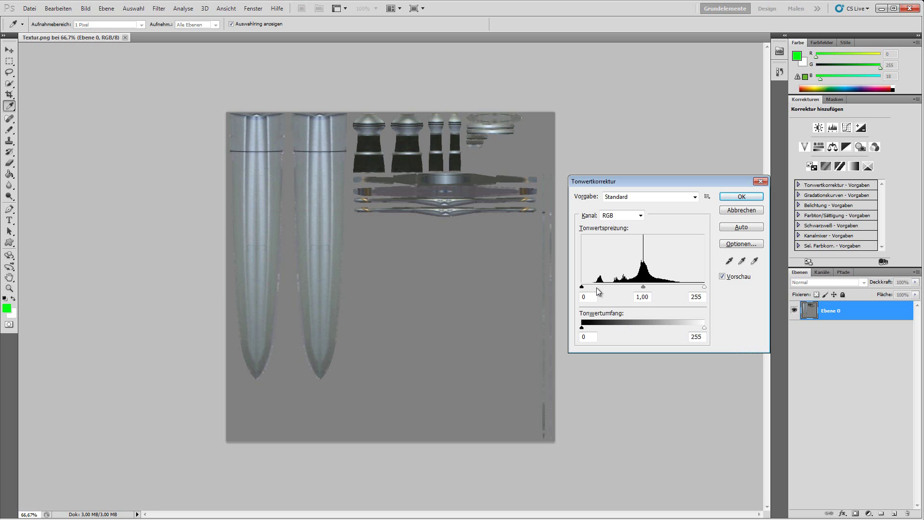
Darken Textur.png with a Levels adjustment, raising the black input to 45
{"action": "left_click_drag", "start_coordinate": [582, 288], "coordinate": [603, 288]}
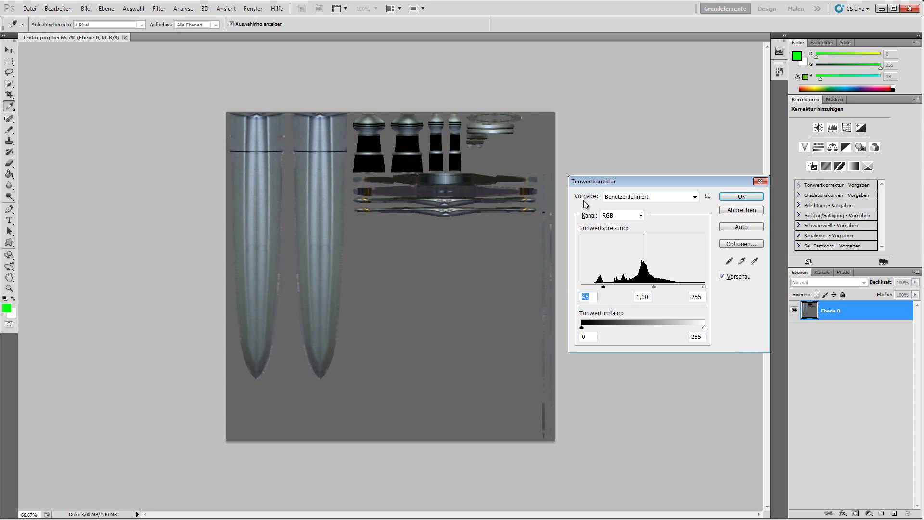
{"action": "left_click", "coordinate": [741, 197]}
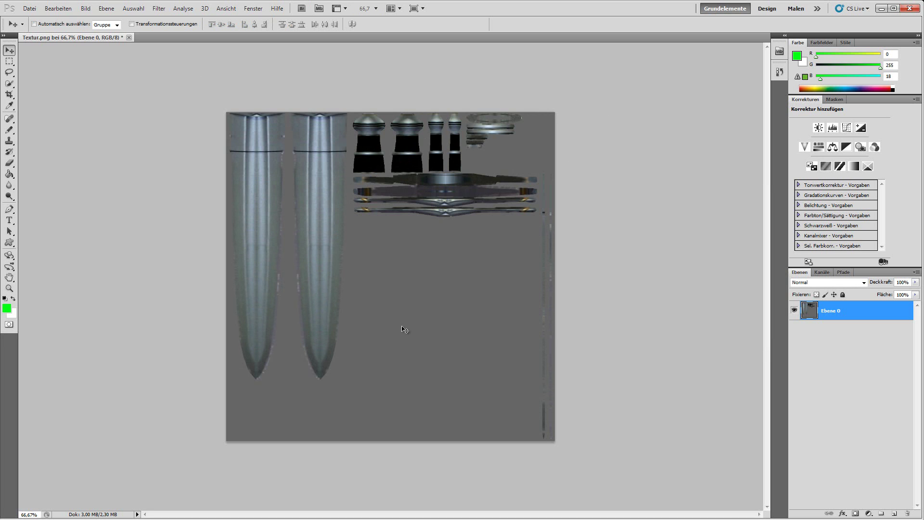
{"action": "left_click", "coordinate": [29, 9]}
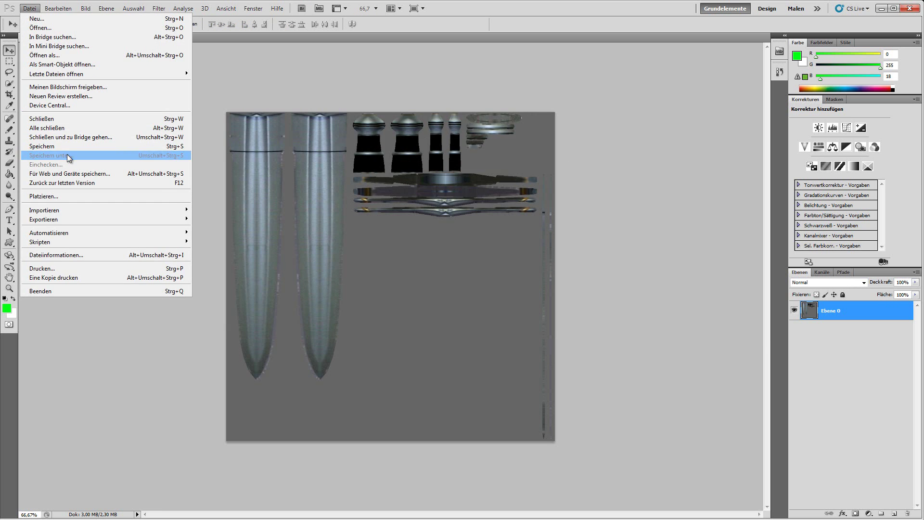
Save the texture as Textur.dds in D3D/DDS format with DXT5 interpolated-alpha compression
{"action": "left_click", "coordinate": [68, 155]}
{"action": "left_click", "coordinate": [472, 260]}
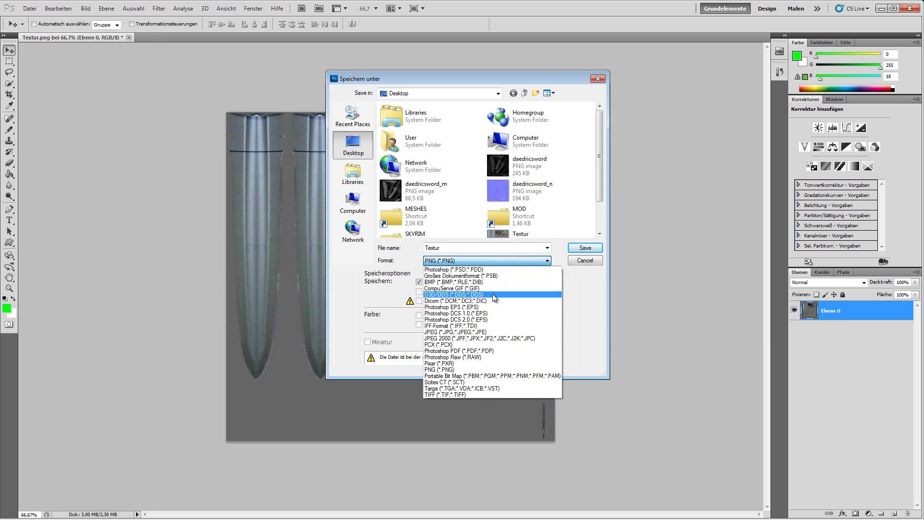
{"action": "left_click", "coordinate": [492, 293]}
{"action": "left_click", "coordinate": [584, 248]}
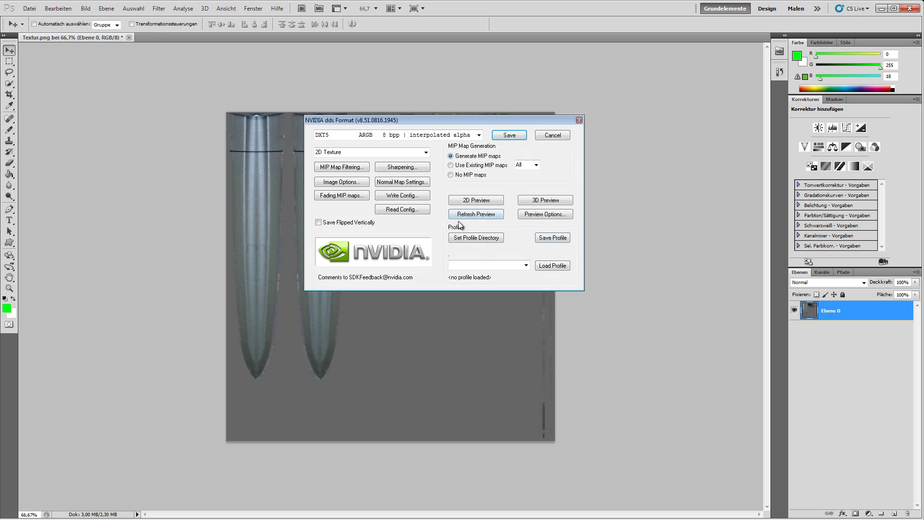
{"action": "left_click", "coordinate": [479, 135]}
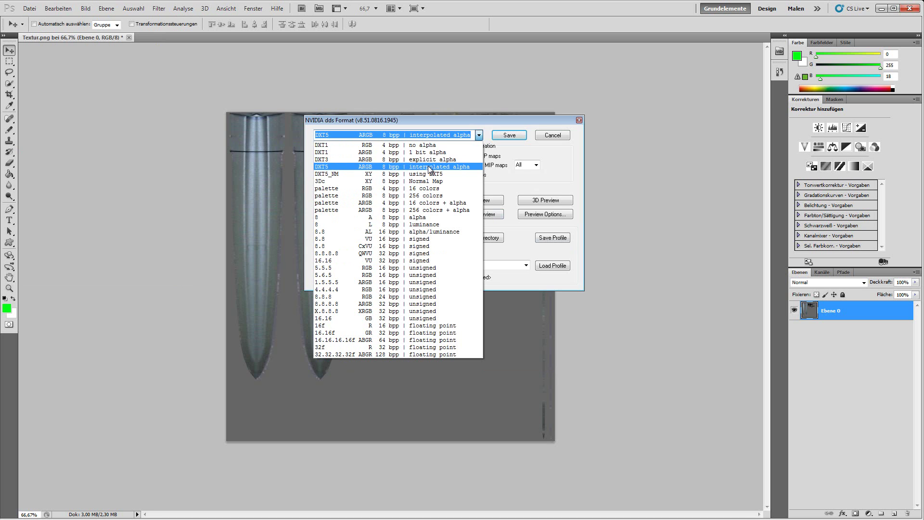
{"action": "left_click", "coordinate": [428, 167]}
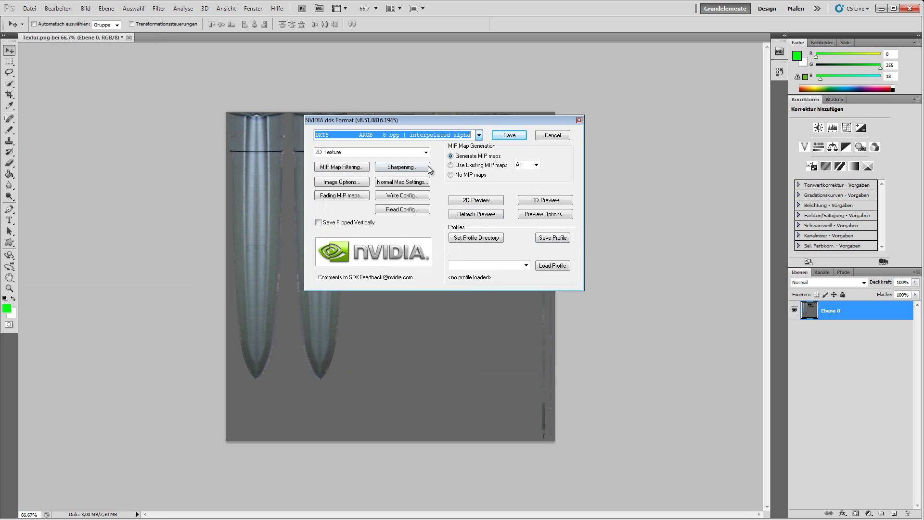
{"action": "left_click", "coordinate": [509, 138]}
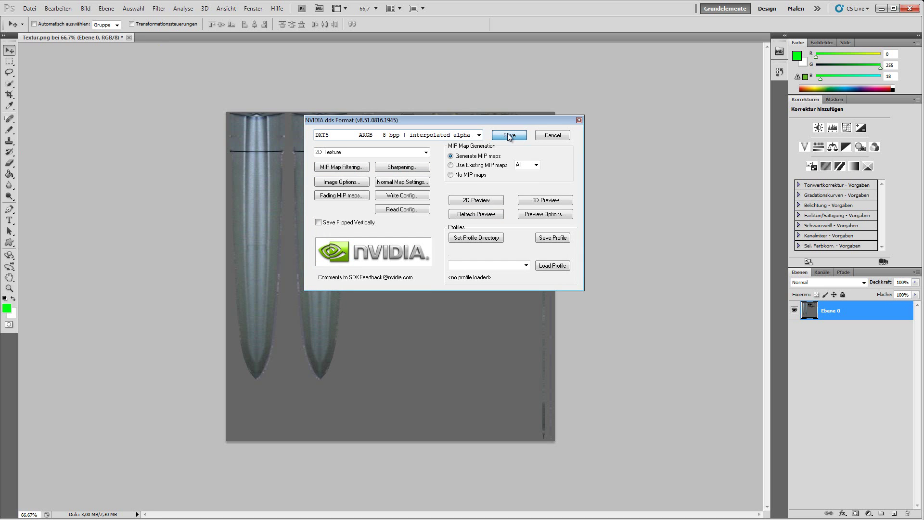
{"action": "left_click", "coordinate": [509, 136]}
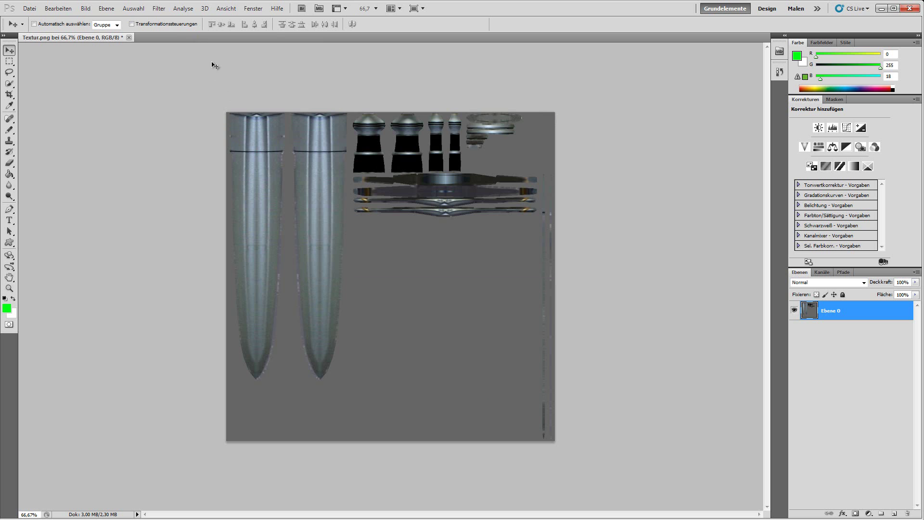
Apply the NVIDIA NormalMapFilter with Scale 4 and Average RGB as height source
{"action": "left_click", "coordinate": [159, 8]}
{"action": "mouse_move", "coordinate": [176, 219]}
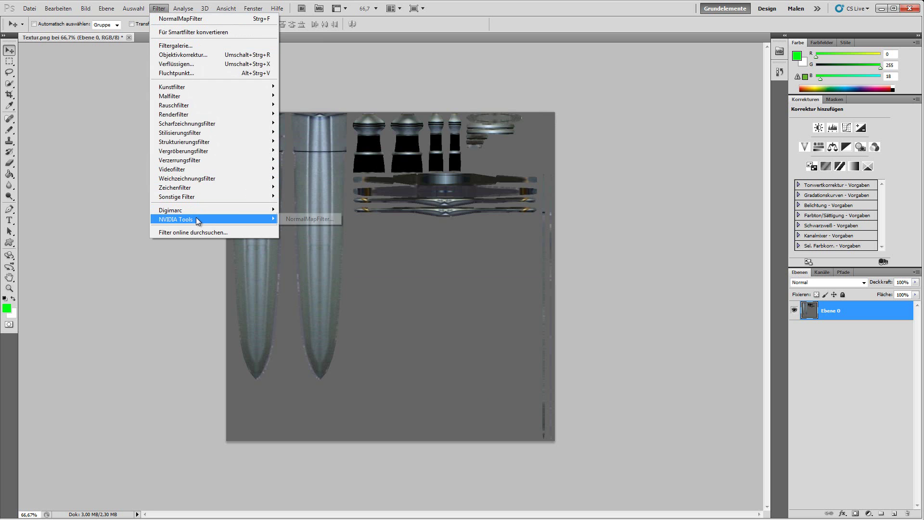
{"action": "left_click", "coordinate": [310, 220]}
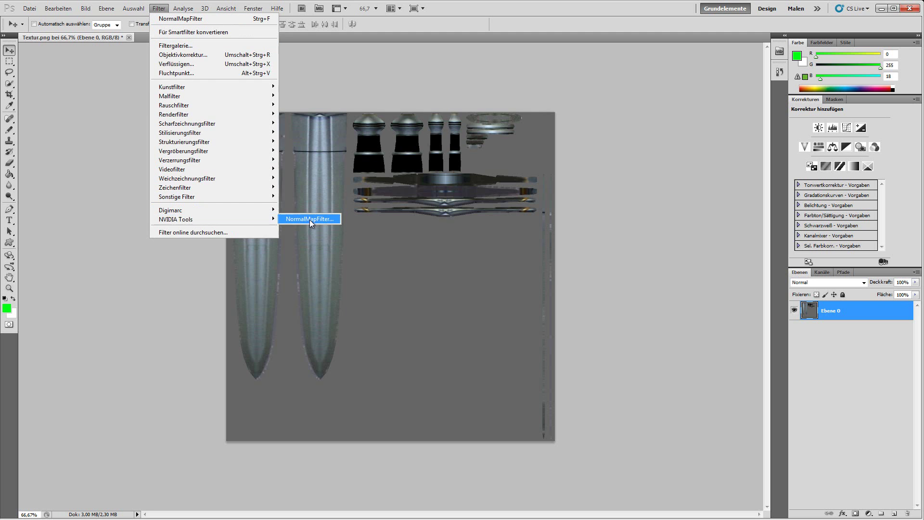
{"action": "left_click_drag", "start_coordinate": [133, 37], "coordinate": [668, 142]}
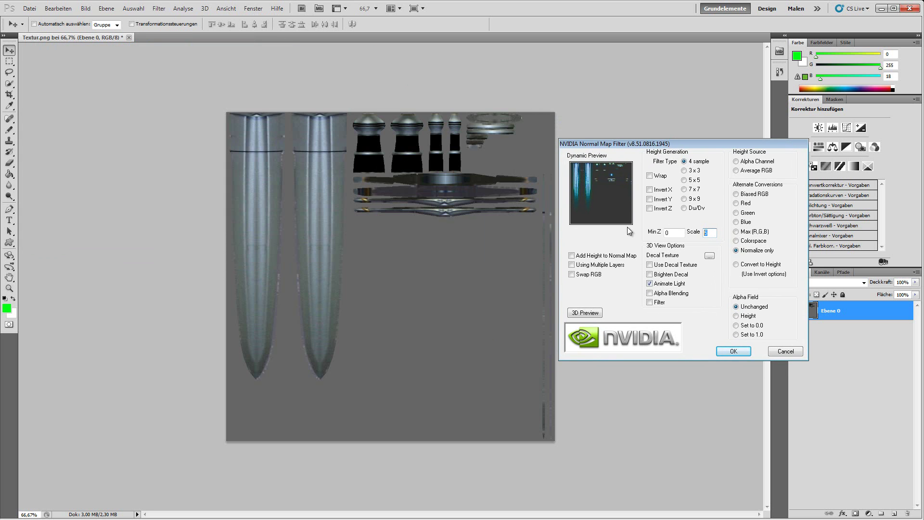
{"action": "type", "text": "4"}
{"action": "left_click", "coordinate": [744, 171]}
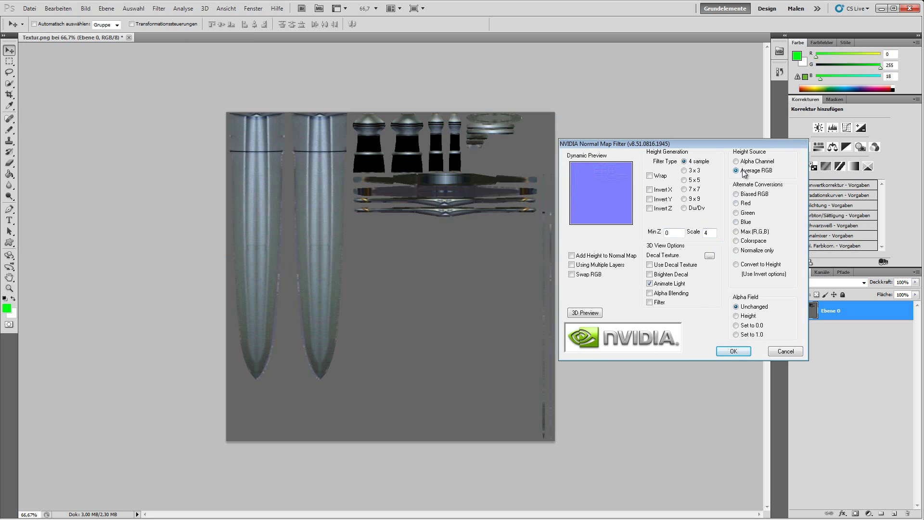
{"action": "left_click", "coordinate": [733, 351]}
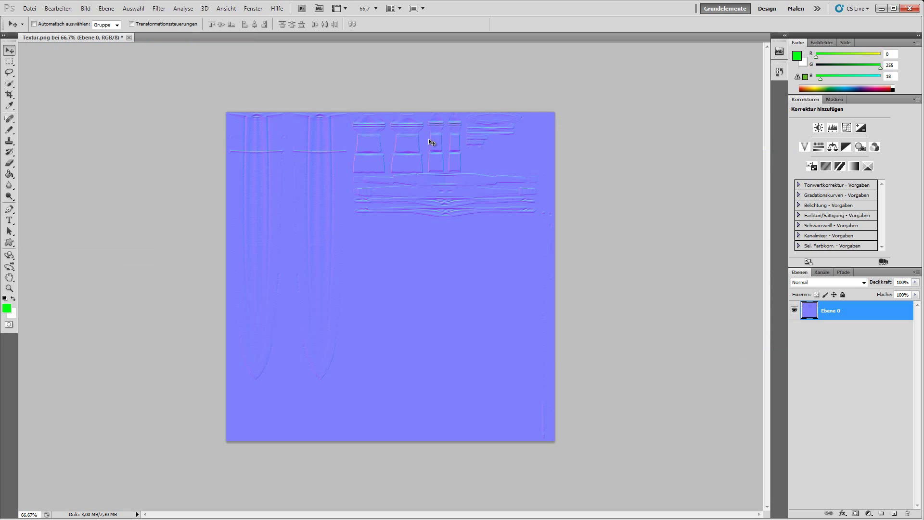
{"action": "left_click", "coordinate": [29, 8]}
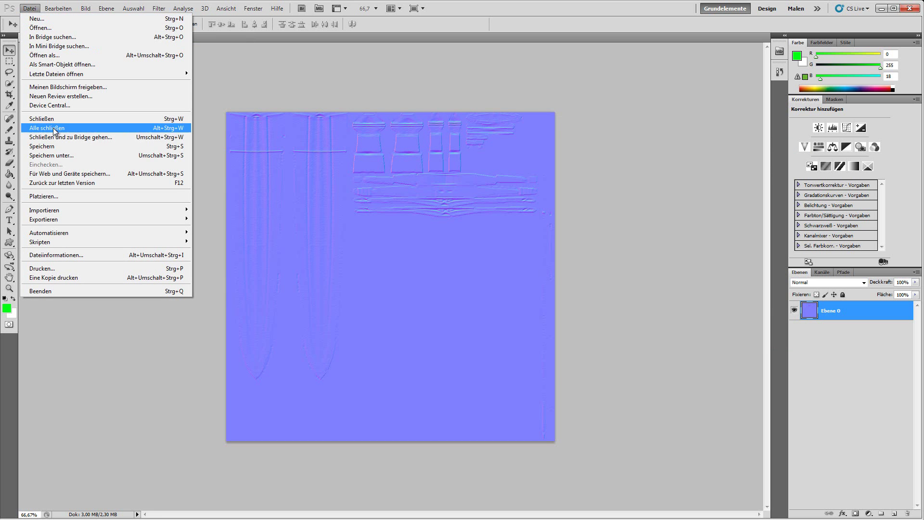
Save the normal map as Textur_n.dds in DXT5 DDS, then undo back to the grey texture
{"action": "left_click", "coordinate": [57, 156]}
{"action": "left_click", "coordinate": [466, 260]}
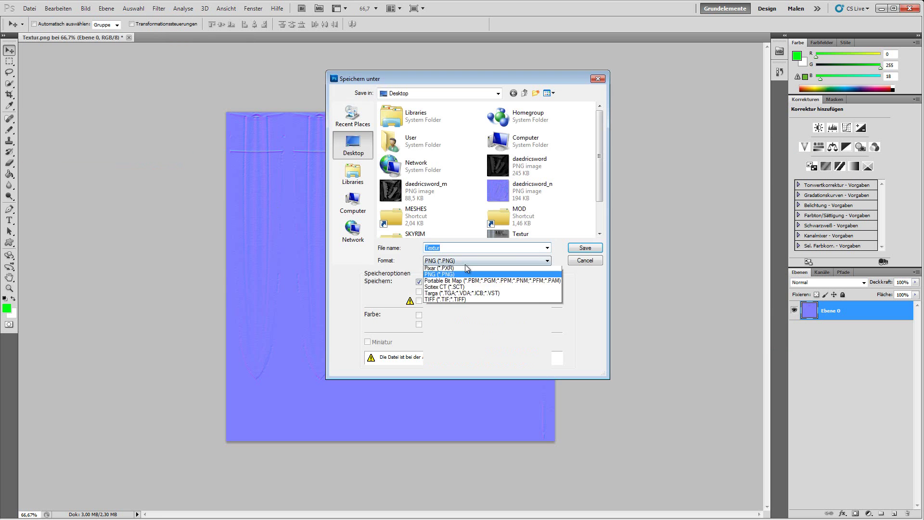
{"action": "left_click", "coordinate": [489, 295]}
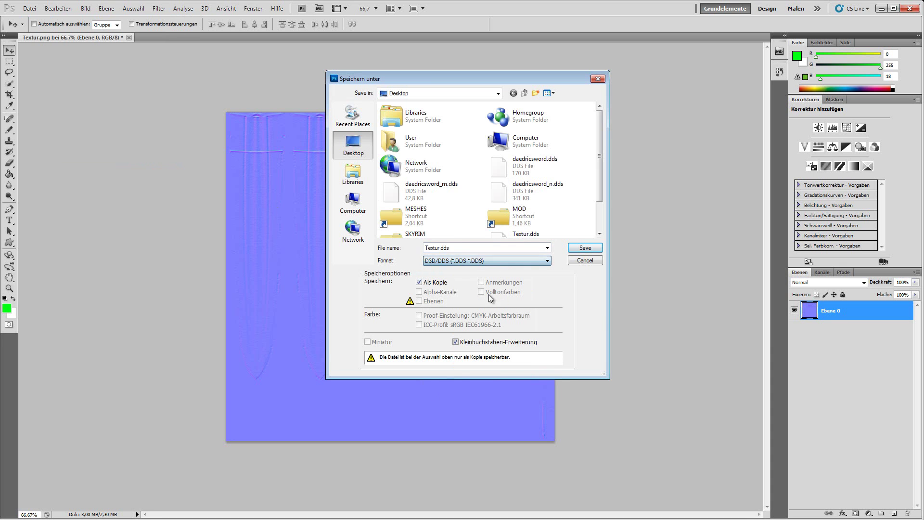
{"action": "left_click", "coordinate": [503, 248]}
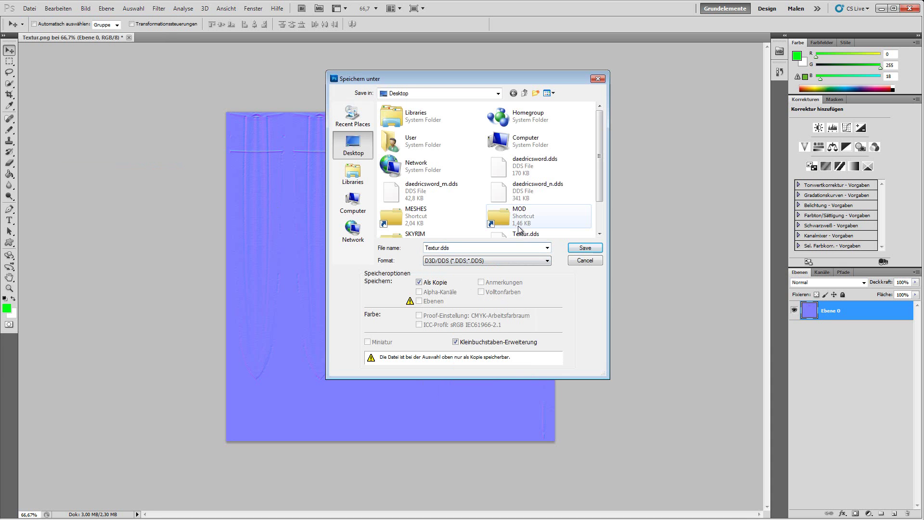
{"action": "type", "text": "_n"}
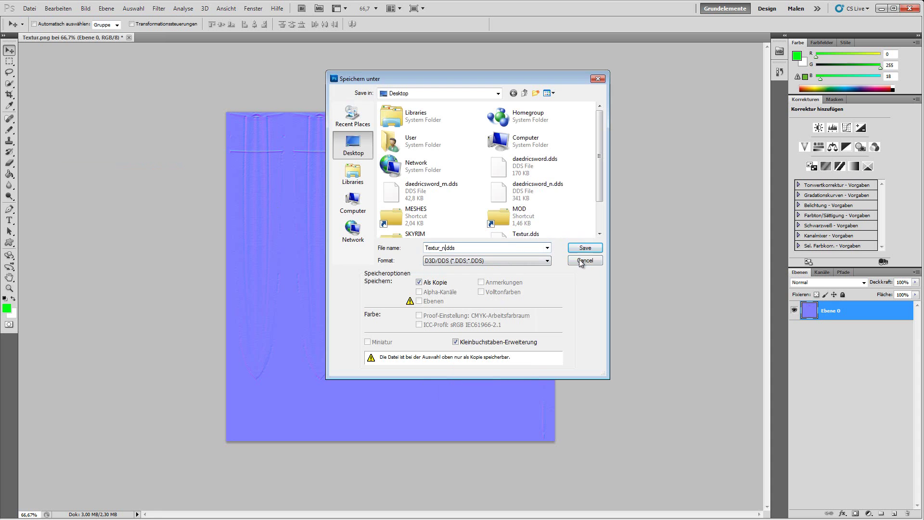
{"action": "left_click", "coordinate": [582, 248]}
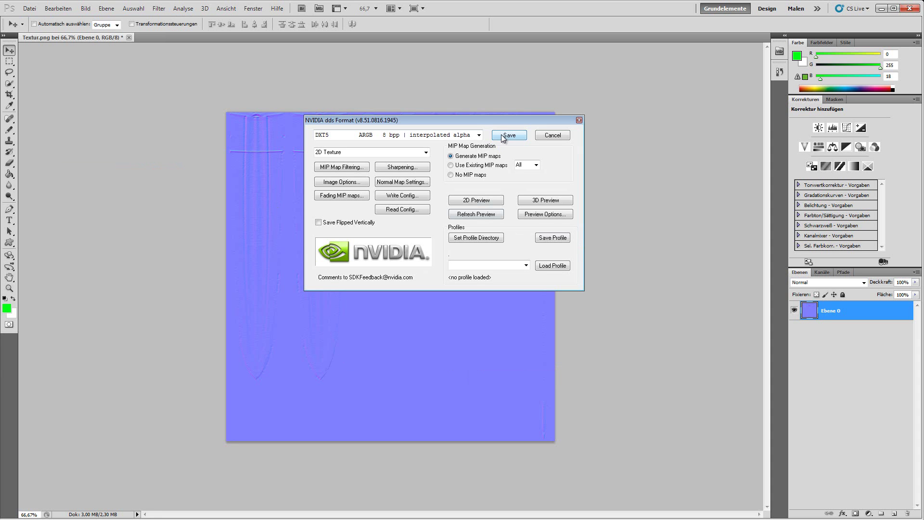
{"action": "left_click", "coordinate": [516, 135]}
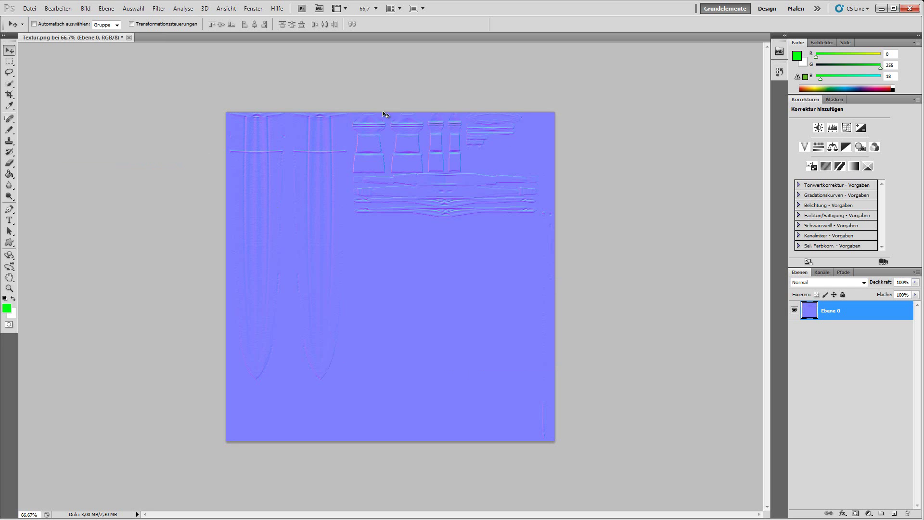
{"action": "key", "text": "ctrl+z"}
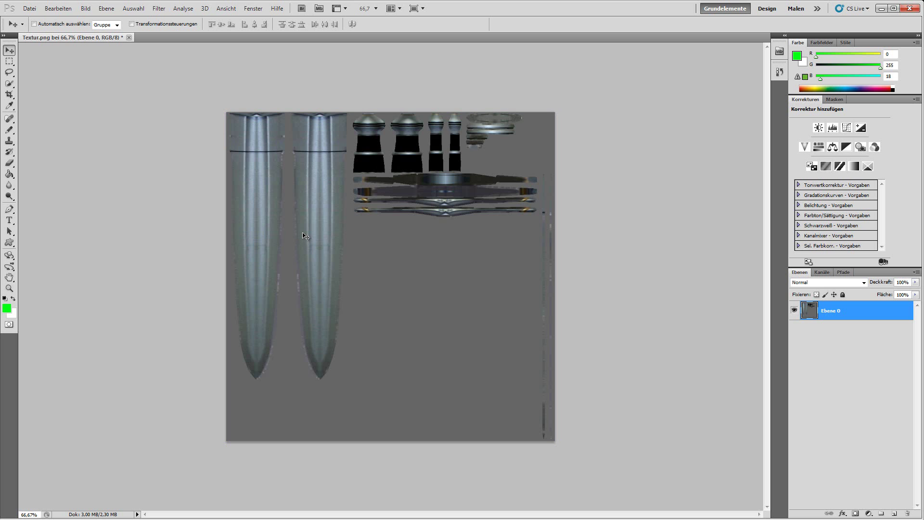
Desaturate the sword texture with Hue/Saturation set to Sättigung -100
{"action": "left_click", "coordinate": [84, 8]}
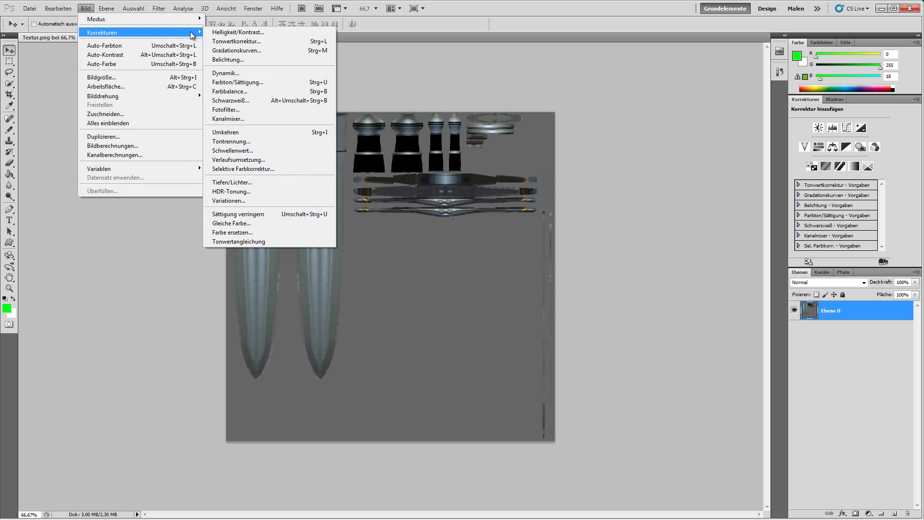
{"action": "left_click", "coordinate": [245, 83]}
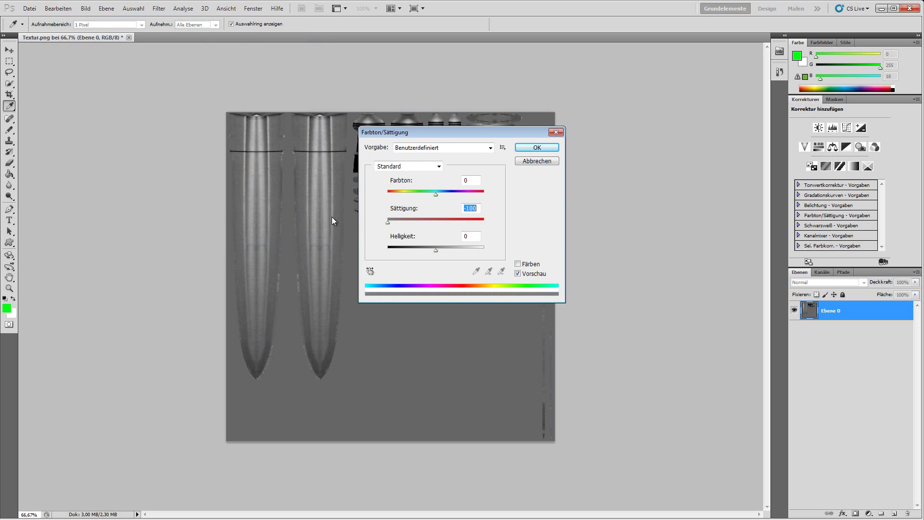
{"action": "left_click", "coordinate": [537, 148]}
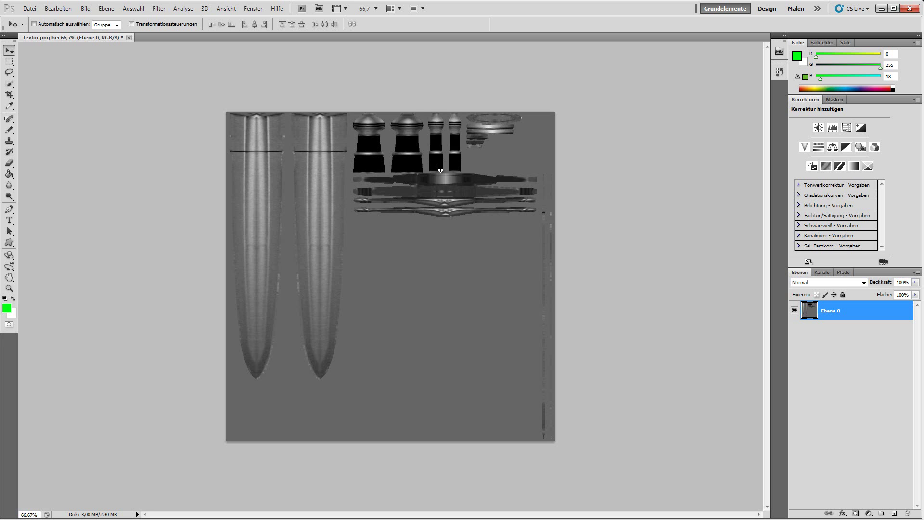
{"action": "key", "text": "ctrl+l"}
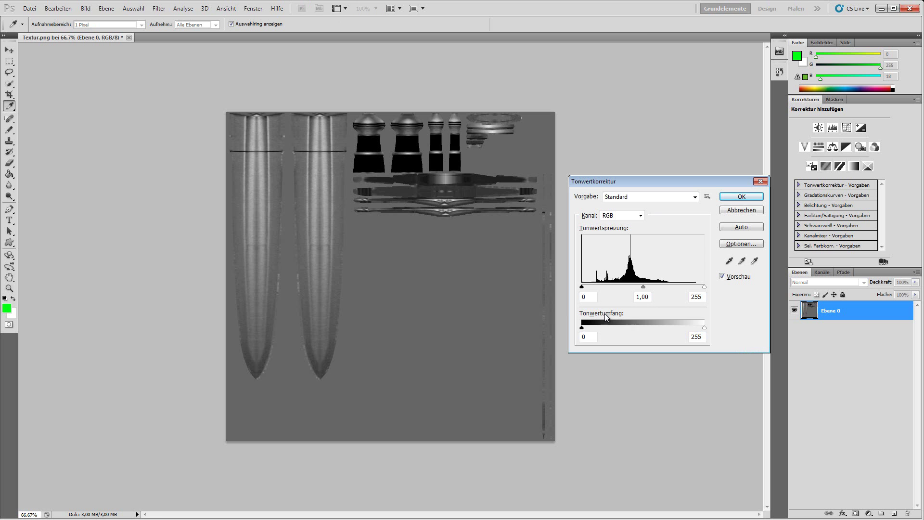
Raise the Levels black input to 97, then duplicate the layer
{"action": "left_click_drag", "start_coordinate": [582, 287], "coordinate": [628, 292]}
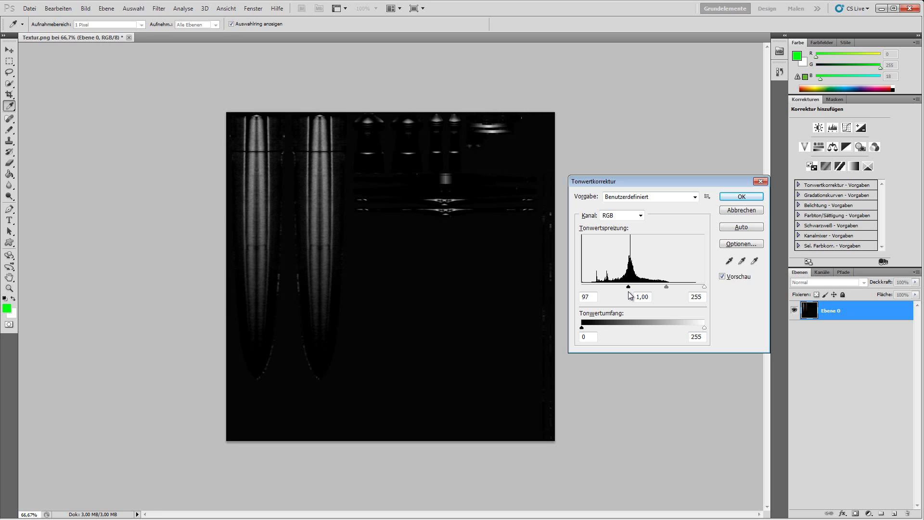
{"action": "left_click", "coordinate": [728, 199]}
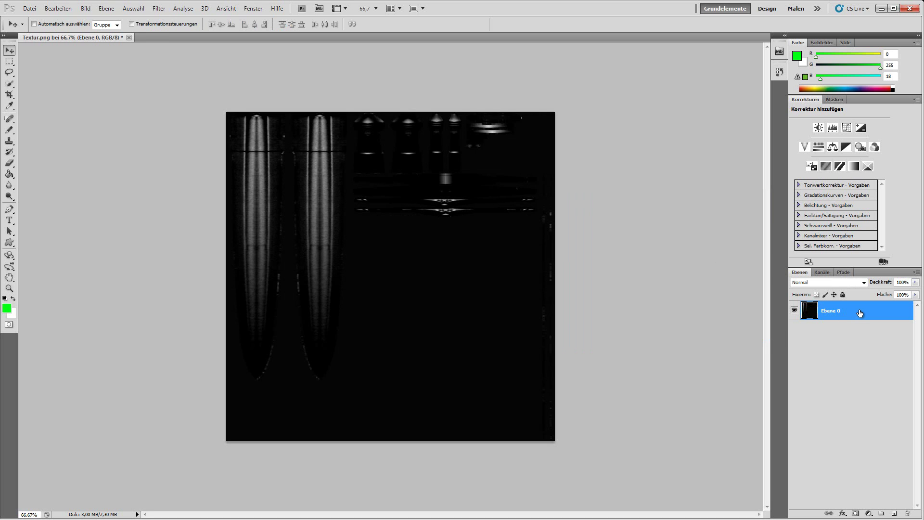
{"action": "key", "text": "ctrl+j"}
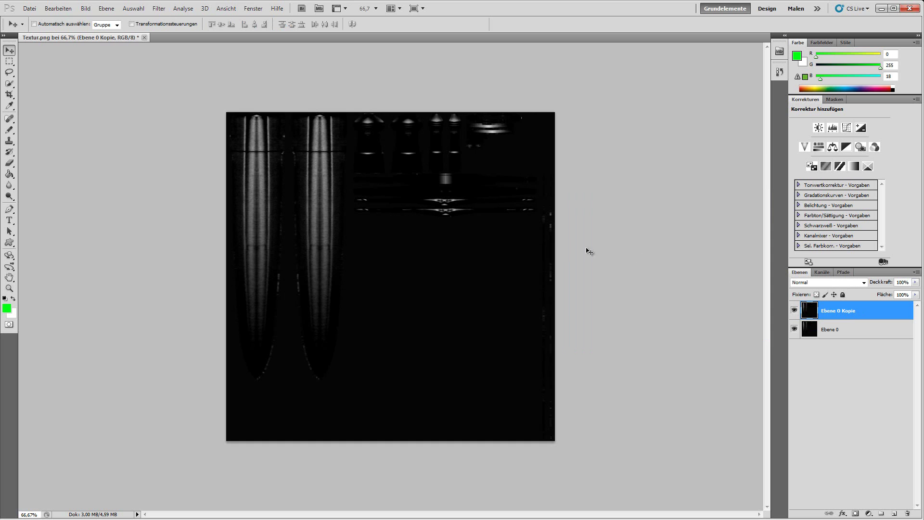
Invert the Ebene 0 Kopie layer and set its blend mode to Multiplizieren
{"action": "key", "text": "ctrl+i"}
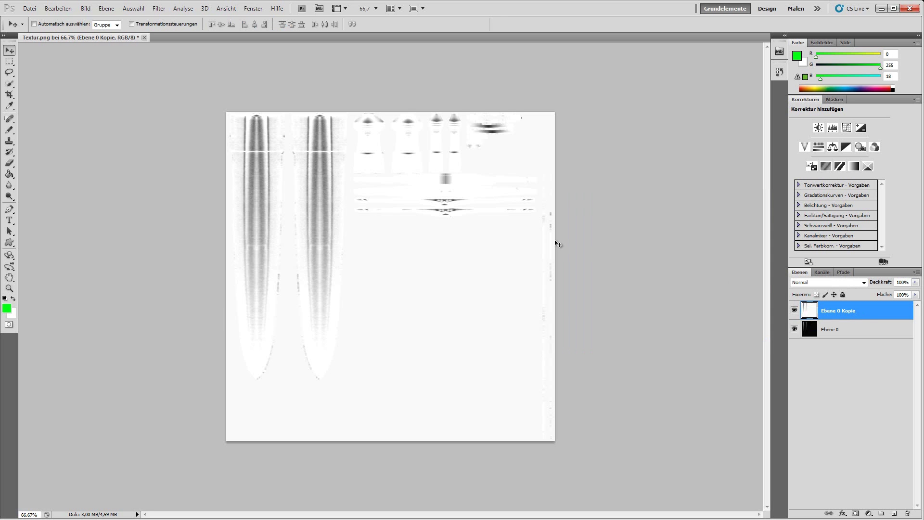
{"action": "left_click", "coordinate": [800, 282]}
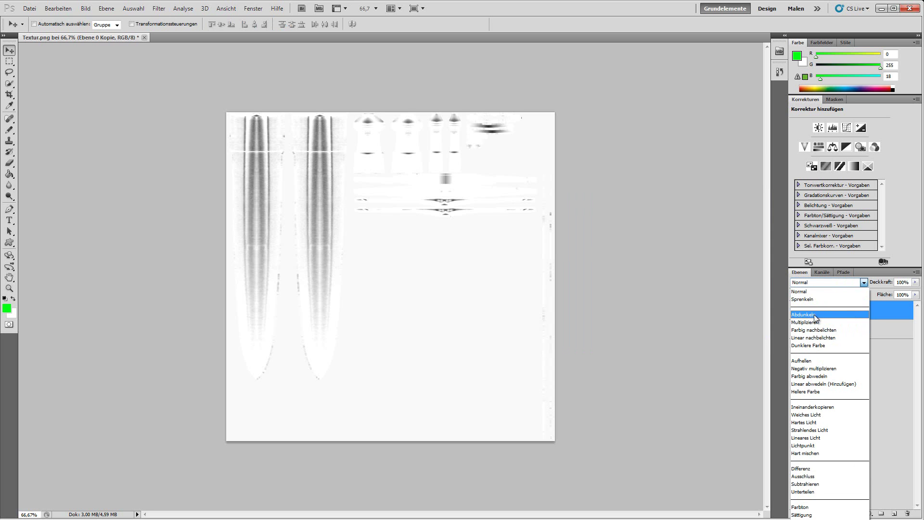
{"action": "left_click", "coordinate": [806, 322]}
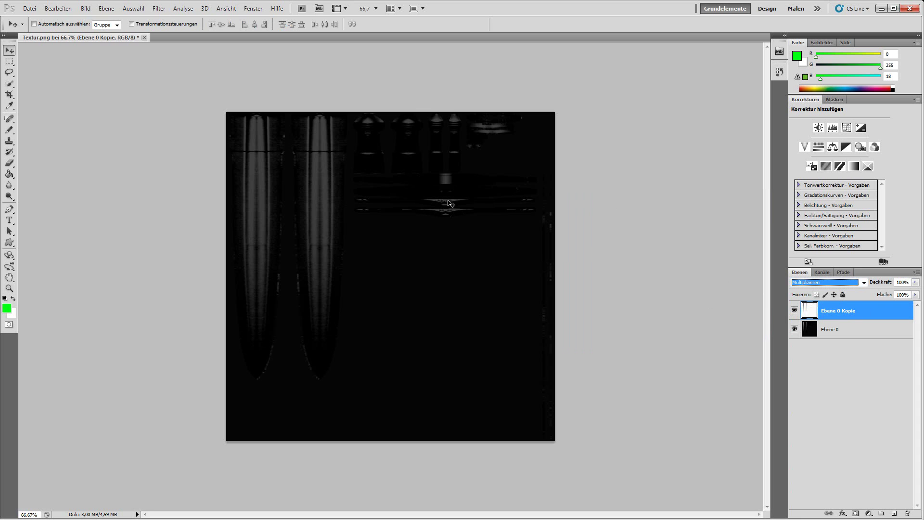
{"action": "left_click", "coordinate": [794, 310]}
{"action": "left_click", "coordinate": [794, 311]}
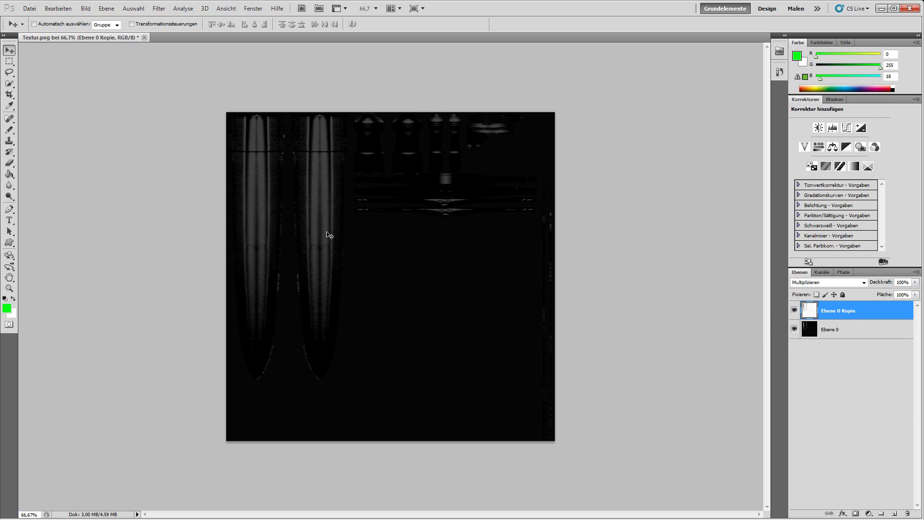
{"action": "left_click", "coordinate": [27, 9]}
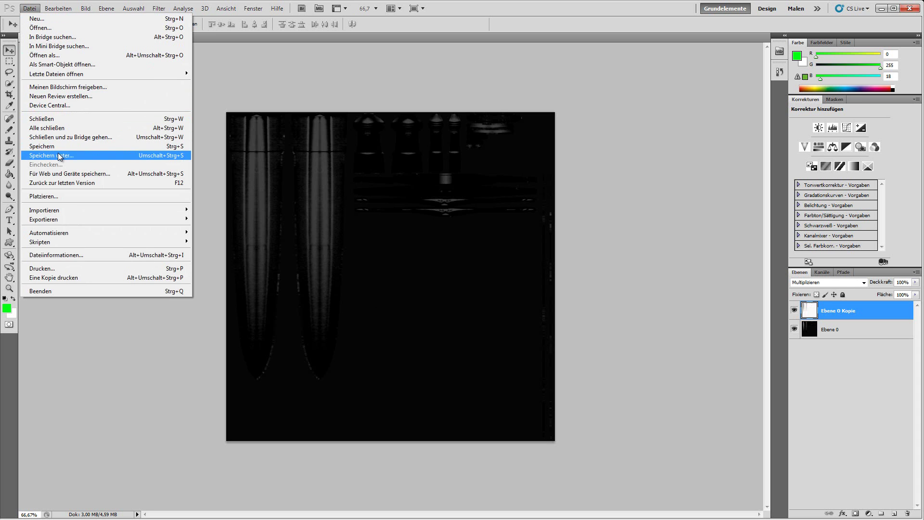
Save the dark specular texture as Textur_m.dds in D3D/DDS format
{"action": "left_click", "coordinate": [53, 155]}
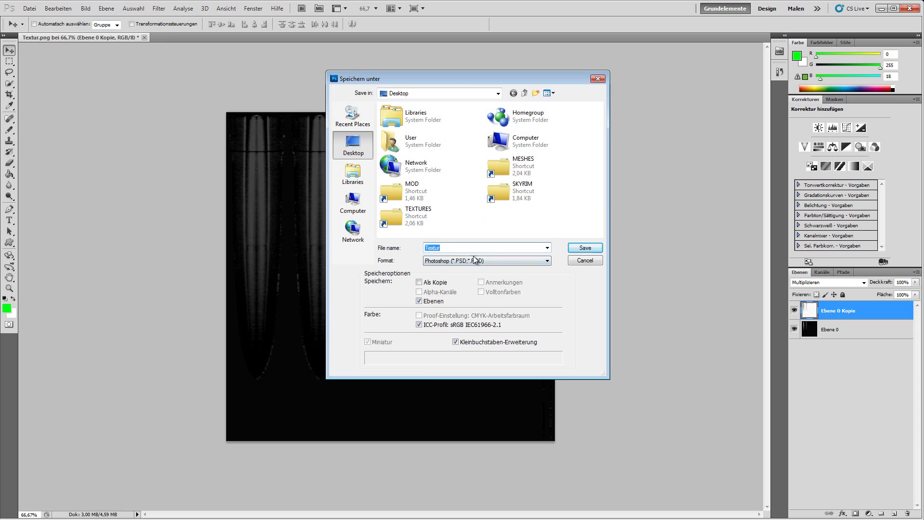
{"action": "left_click", "coordinate": [489, 261]}
{"action": "left_click", "coordinate": [494, 293]}
{"action": "key", "text": "shift+Tab"}
{"action": "key", "text": "Right"}
{"action": "type", "text": "_m"}
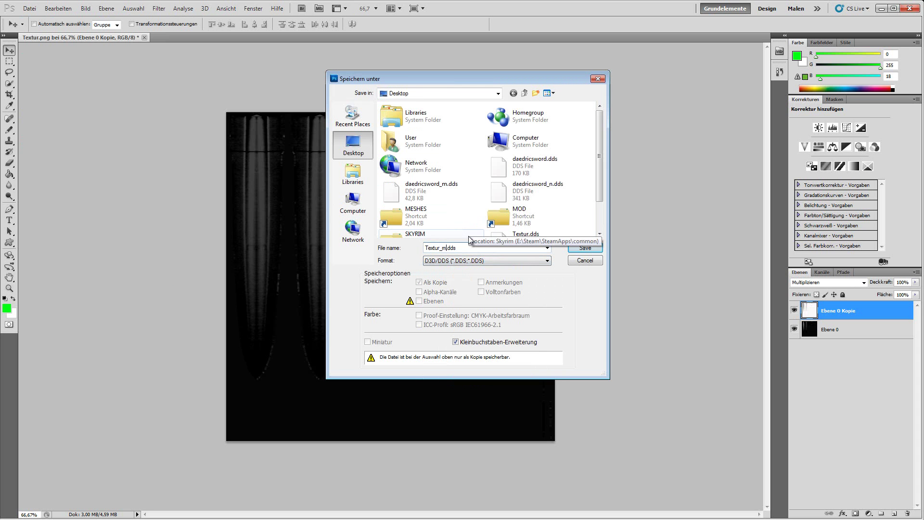
{"action": "left_click", "coordinate": [596, 247]}
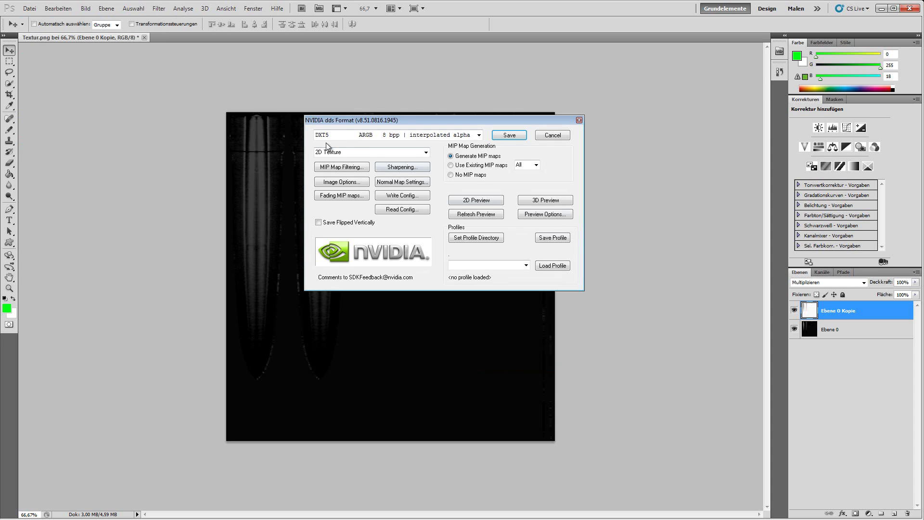
{"action": "left_click", "coordinate": [509, 136]}
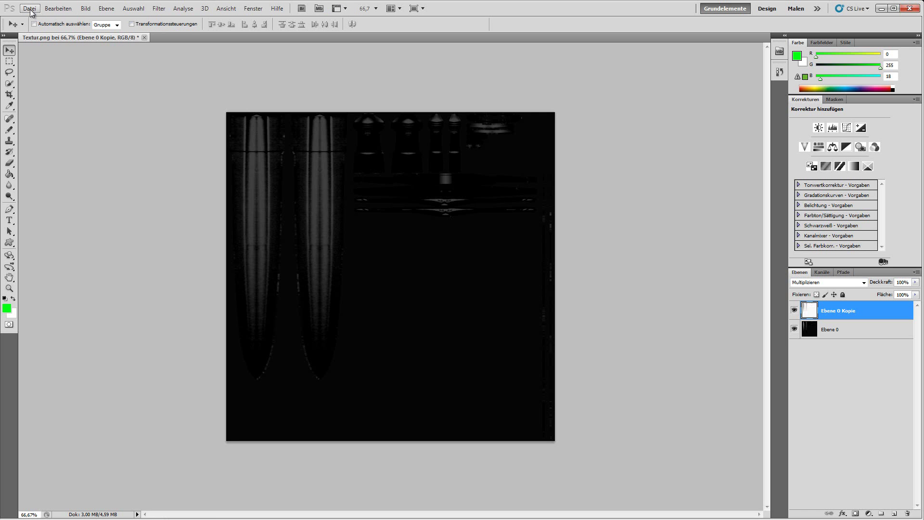
Save the specular map as a PNG copy named _m on the Desktop
{"action": "left_click", "coordinate": [31, 12]}
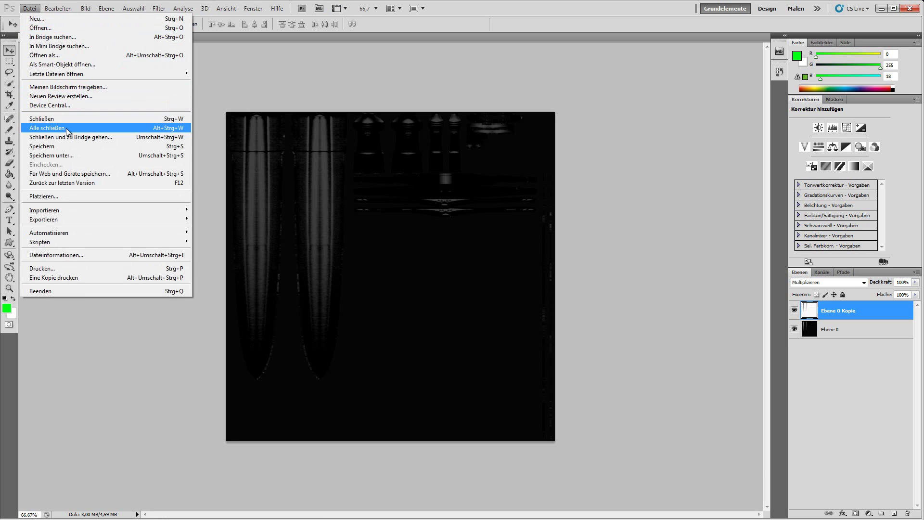
{"action": "left_click", "coordinate": [66, 155]}
{"action": "left_click", "coordinate": [481, 261]}
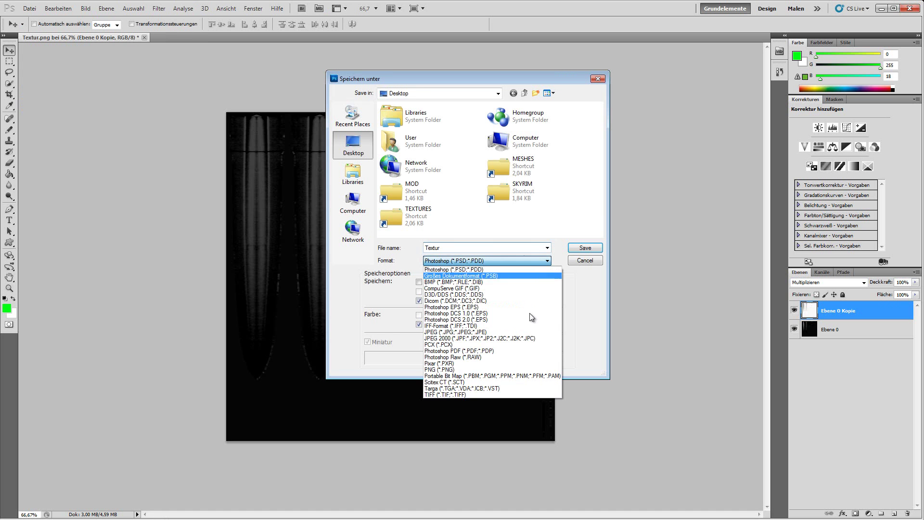
{"action": "left_click", "coordinate": [478, 368]}
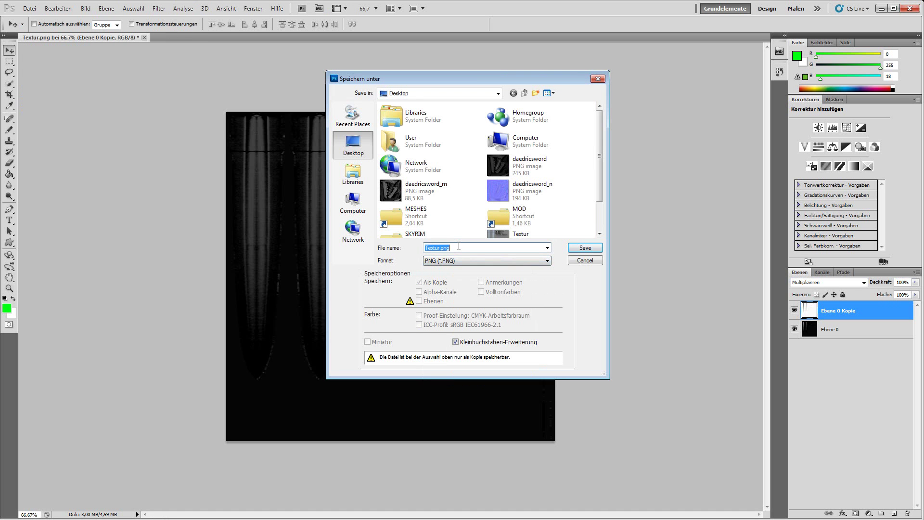
{"action": "key", "text": "BackSpace"}
{"action": "key", "text": "Return"}
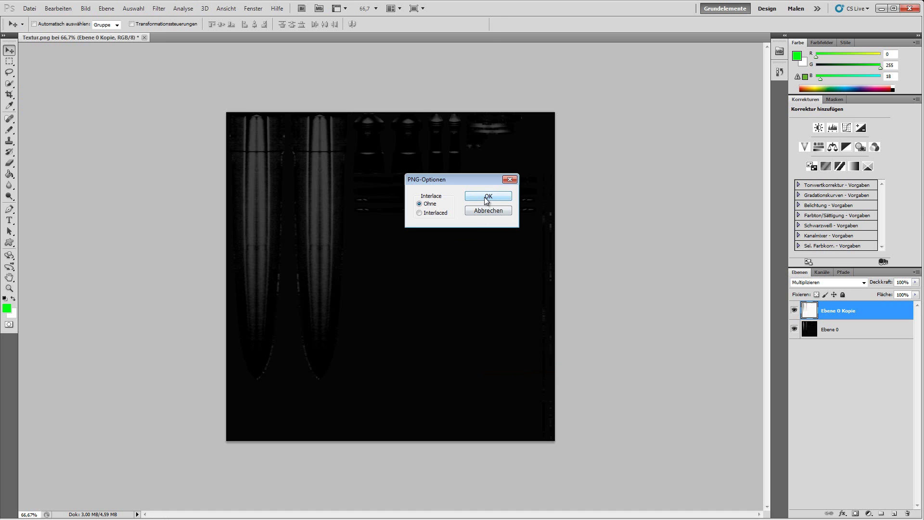
{"action": "key", "text": "Return"}
Open the Textur_n.dds normal map in Photoshop from the desktop
{"action": "left_click_drag", "start_coordinate": [557, 9], "coordinate": [669, 102]}
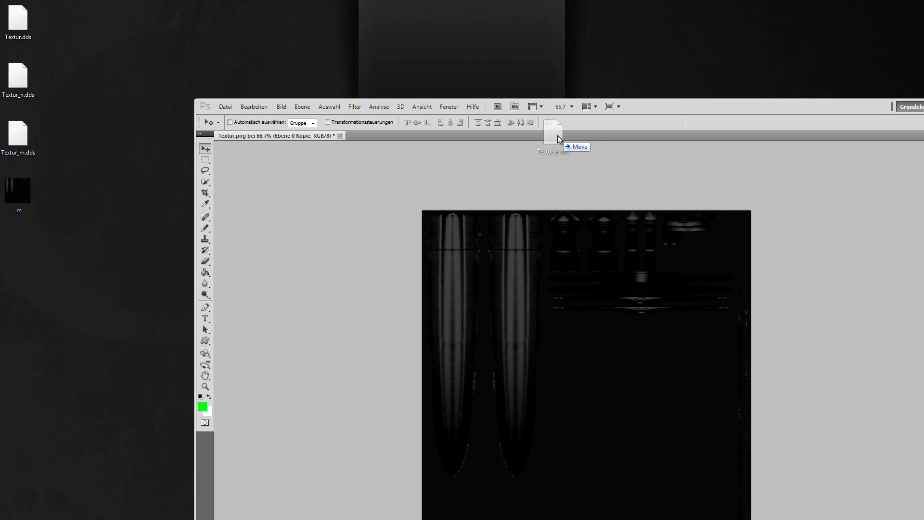
{"action": "left_click_drag", "start_coordinate": [25, 84], "coordinate": [556, 137]}
{"action": "key", "text": "Return"}
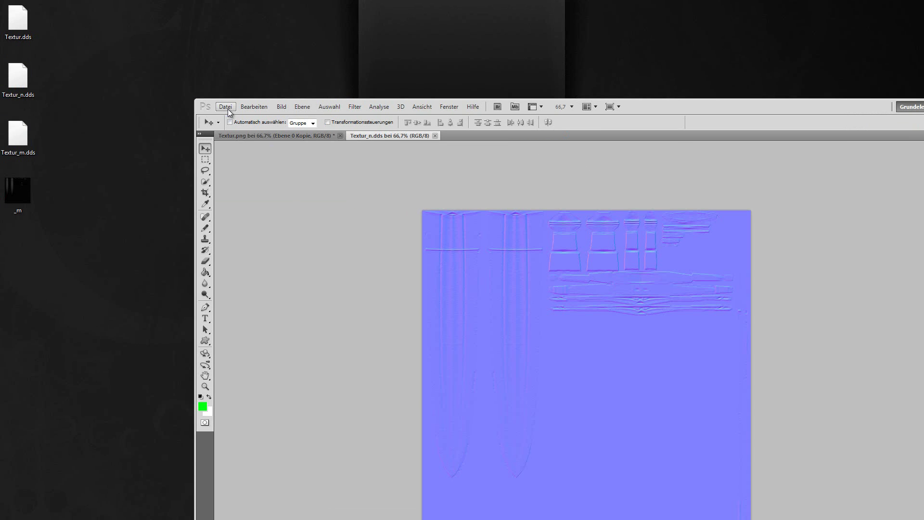
Save the normal map as a PNG named _n, then minimize Photoshop to the desktop
{"action": "left_click", "coordinate": [226, 106]}
{"action": "left_click", "coordinate": [257, 252]}
{"action": "left_click", "coordinate": [487, 260]}
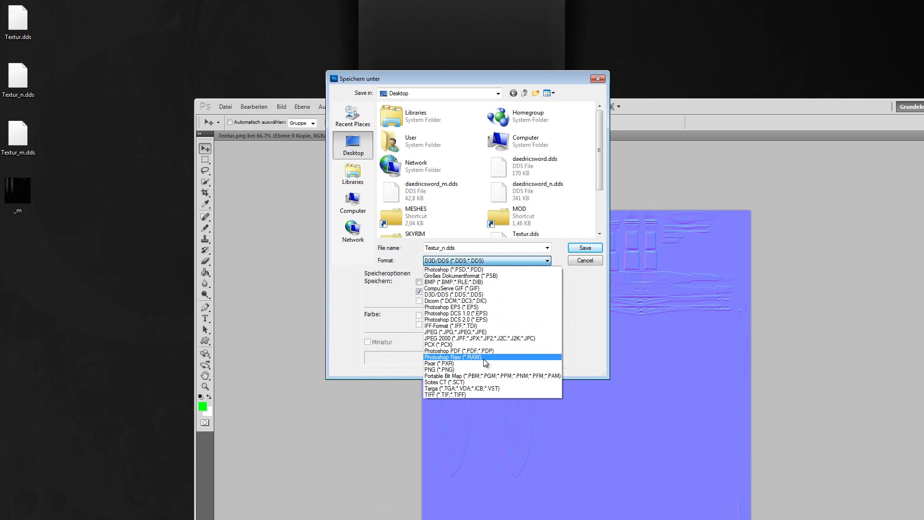
{"action": "left_click", "coordinate": [476, 369]}
{"action": "double_click", "coordinate": [455, 248]}
{"action": "type", "text": "_n"}
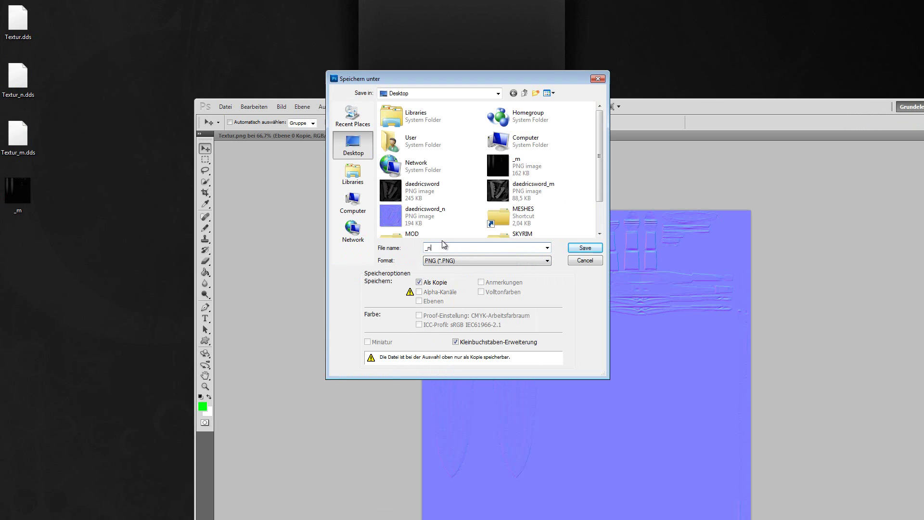
{"action": "left_click", "coordinate": [584, 252]}
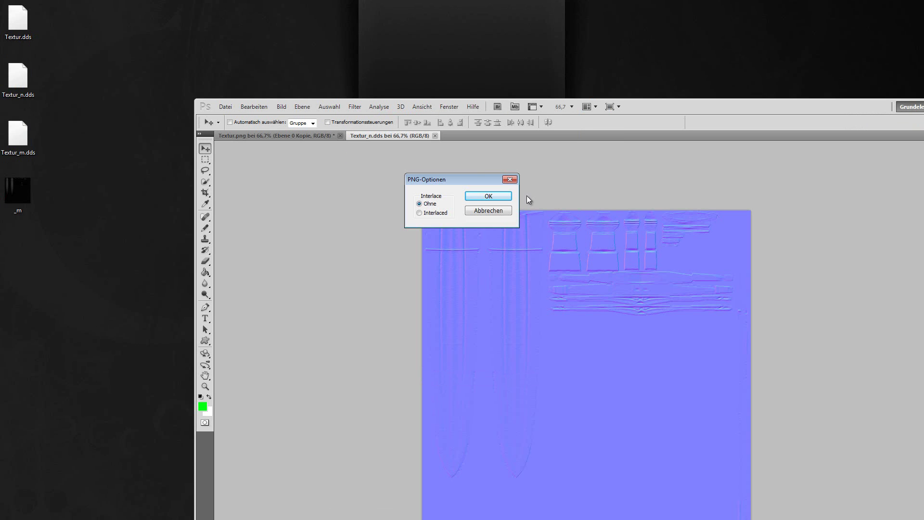
{"action": "left_click", "coordinate": [484, 193]}
{"action": "left_click_drag", "start_coordinate": [876, 108], "coordinate": [608, 59]}
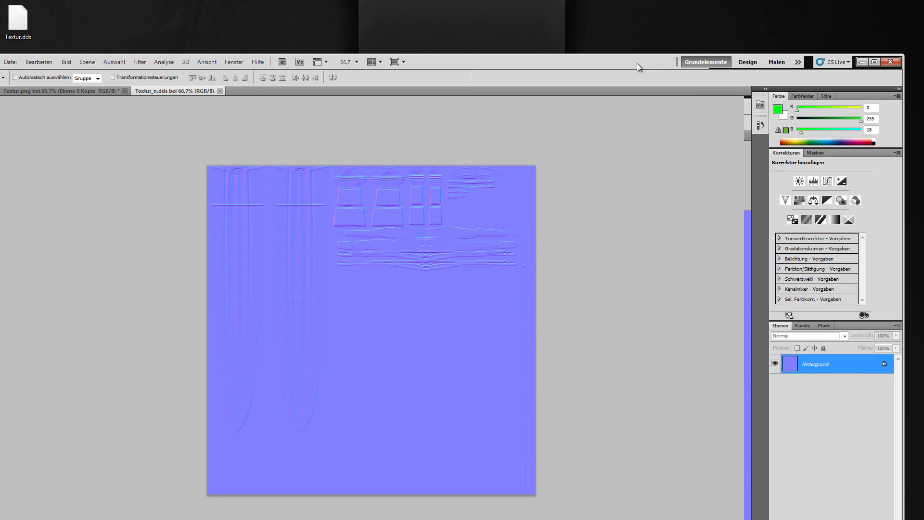
{"action": "key", "text": "super+d"}
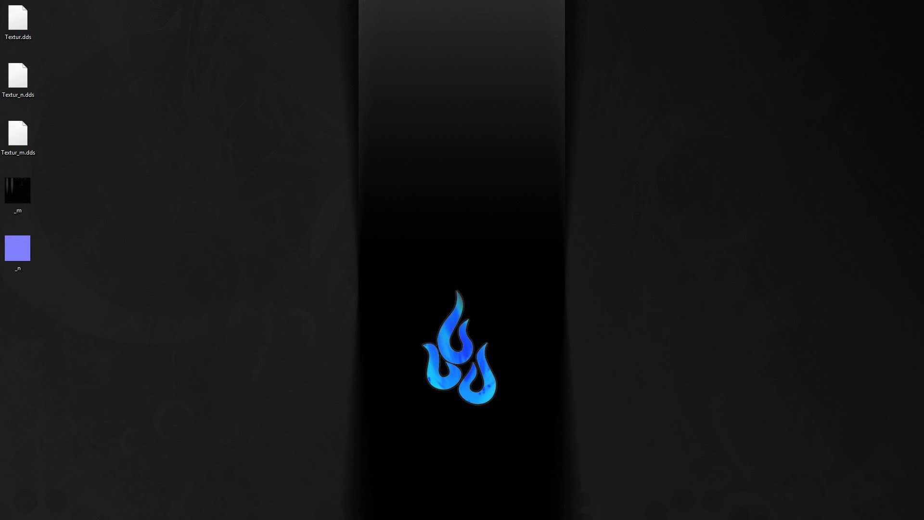
In Mudbox, start a new scene without saving and import the Schwert.obj sword model
{"action": "key", "text": "alt+Tab"}
{"action": "left_click", "coordinate": [10, 20]}
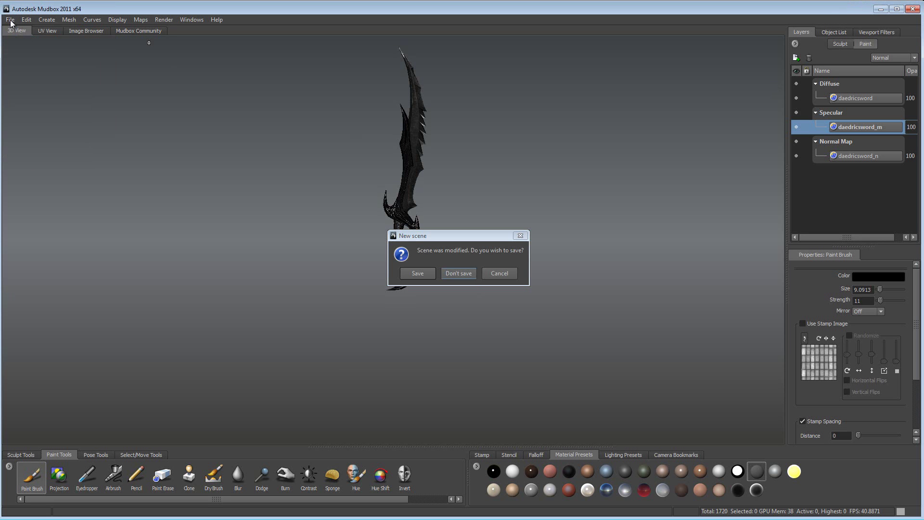
{"action": "key", "text": "Return"}
{"action": "left_click", "coordinate": [9, 20]}
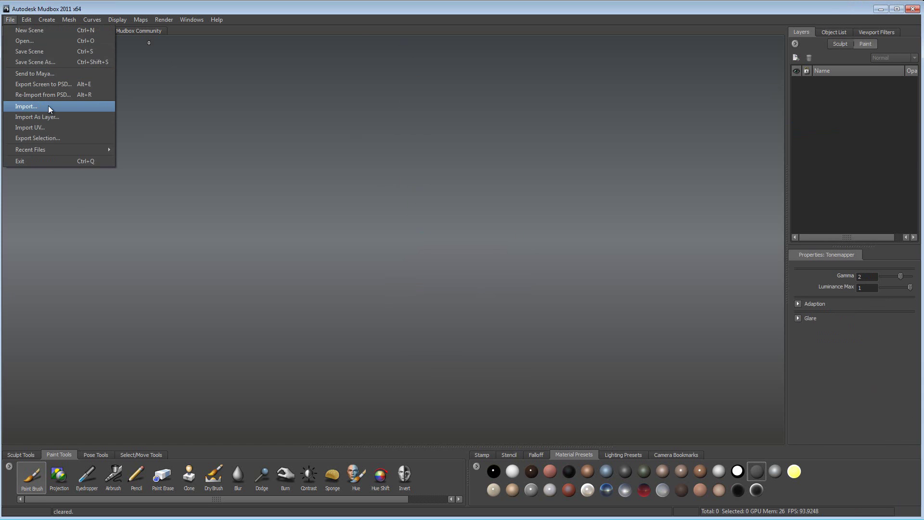
{"action": "left_click", "coordinate": [50, 108]}
{"action": "double_click", "coordinate": [365, 129]}
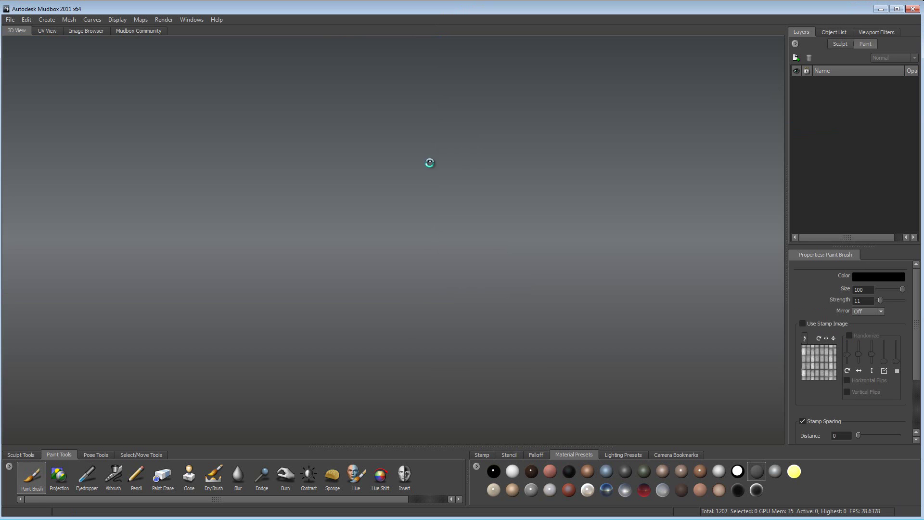
Select the perspective camera in the Object List and change its field of view value
{"action": "left_click", "coordinate": [834, 32]}
{"action": "left_click", "coordinate": [838, 84]}
{"action": "double_click", "coordinate": [854, 393]}
{"action": "type", "text": "3"}
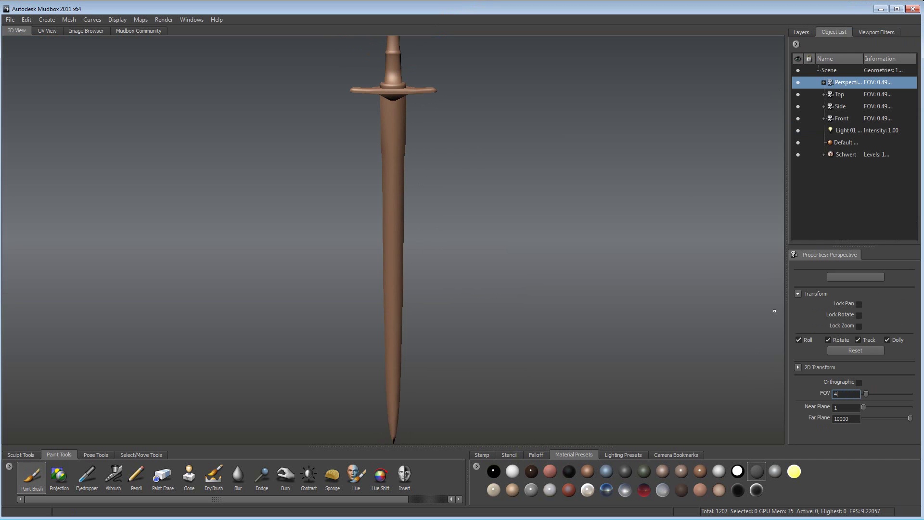
{"action": "type", "text": "5"}
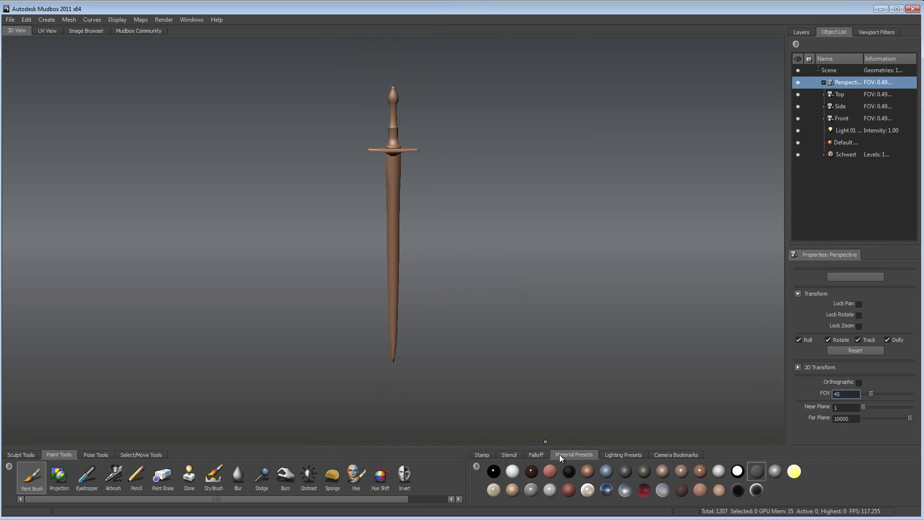
Apply the GrayFlat material and switch to the Paint Brush, dismissing the paint layer prompt
{"action": "left_click", "coordinate": [758, 472]}
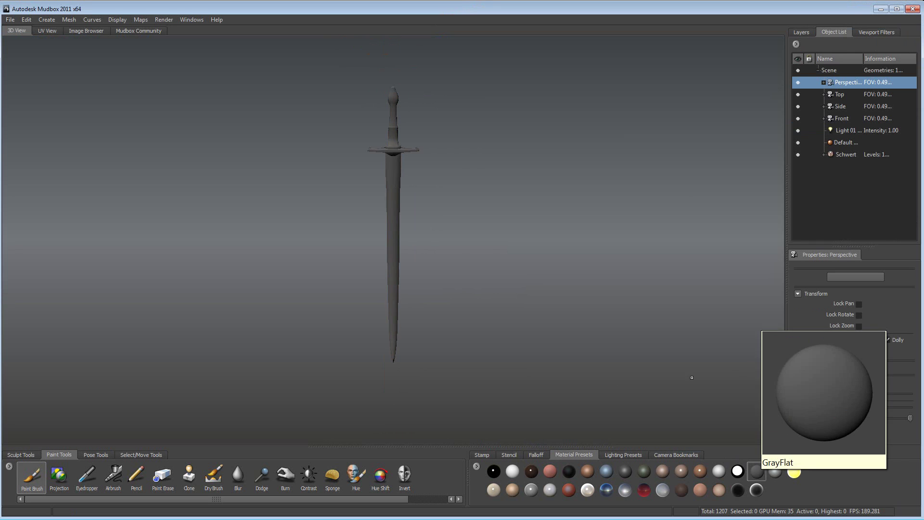
{"action": "left_click", "coordinate": [801, 32]}
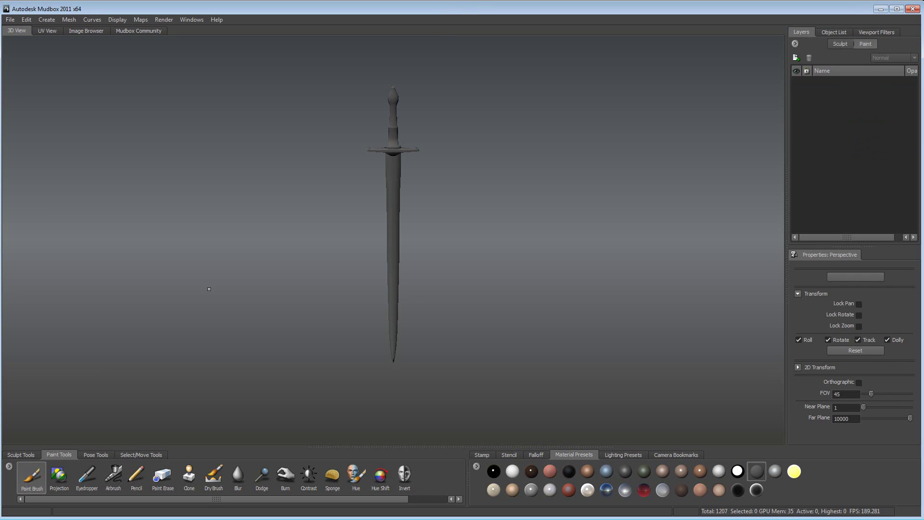
{"action": "left_click", "coordinate": [32, 475]}
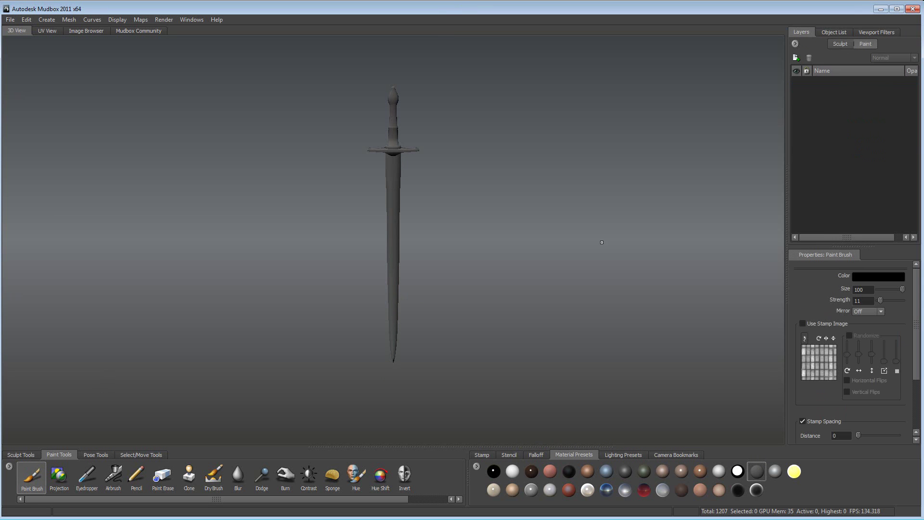
{"action": "left_click", "coordinate": [389, 152]}
{"action": "left_click", "coordinate": [507, 294]}
Import the Textur image as a new layer on the Diffuse channel
{"action": "right_click", "coordinate": [839, 135]}
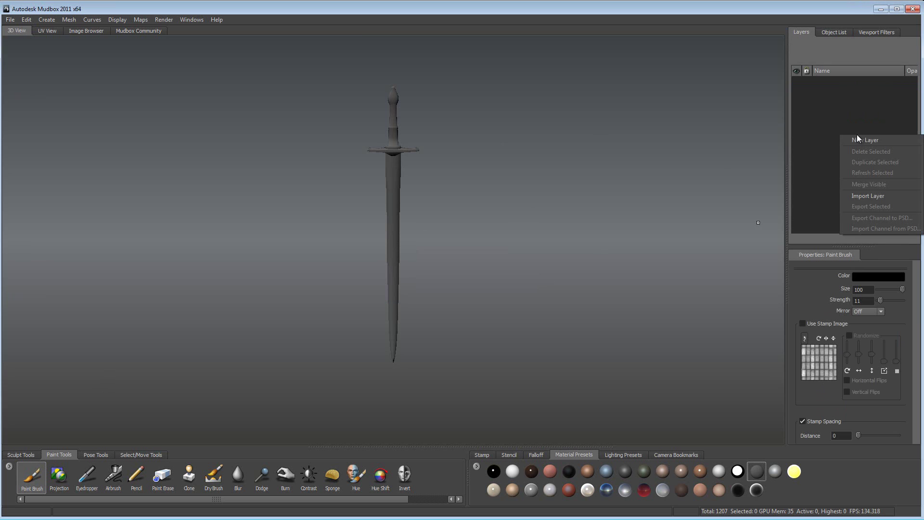
{"action": "left_click", "coordinate": [873, 194]}
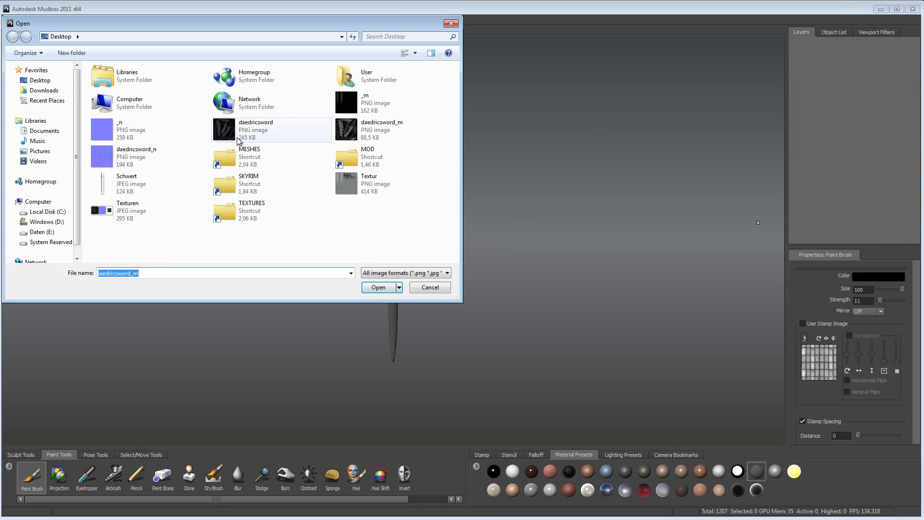
{"action": "double_click", "coordinate": [362, 183]}
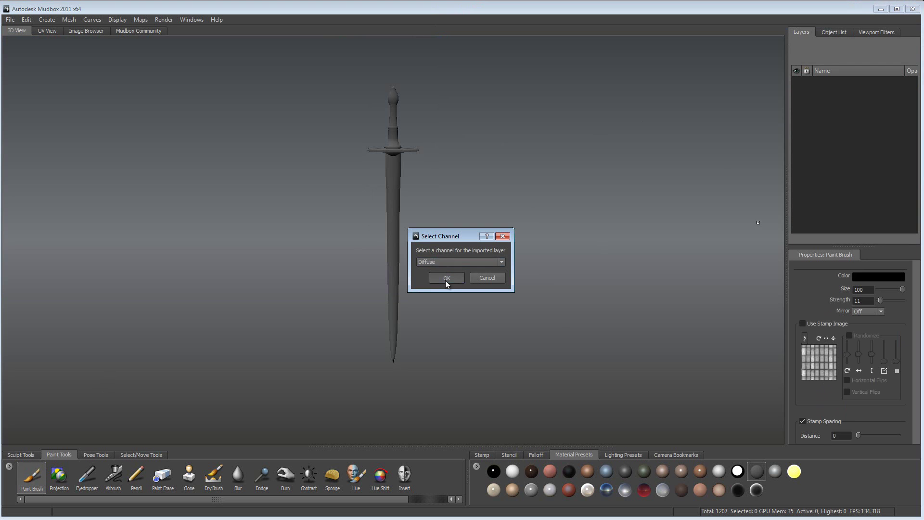
{"action": "left_click", "coordinate": [446, 279]}
{"action": "right_click", "coordinate": [842, 137]}
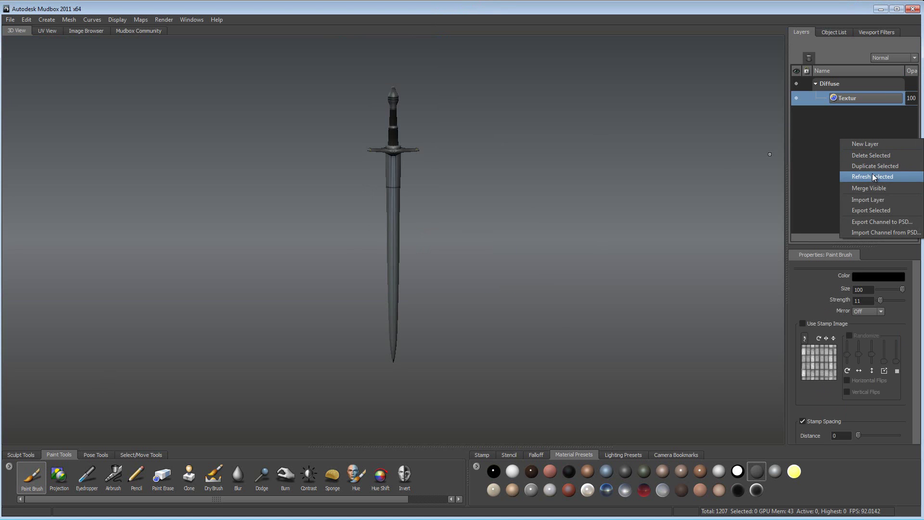
Import the _n image as a layer on the Normal Map channel
{"action": "left_click", "coordinate": [879, 198]}
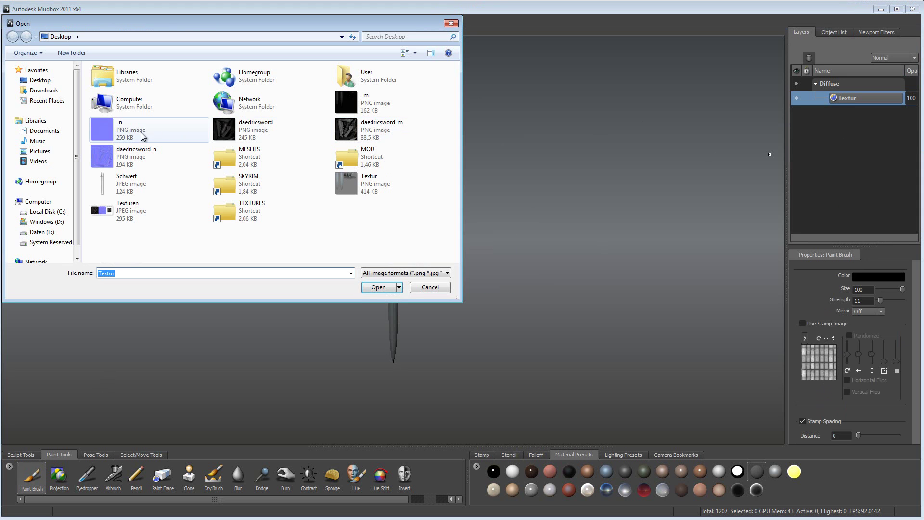
{"action": "left_click", "coordinate": [124, 133]}
{"action": "double_click", "coordinate": [125, 133]}
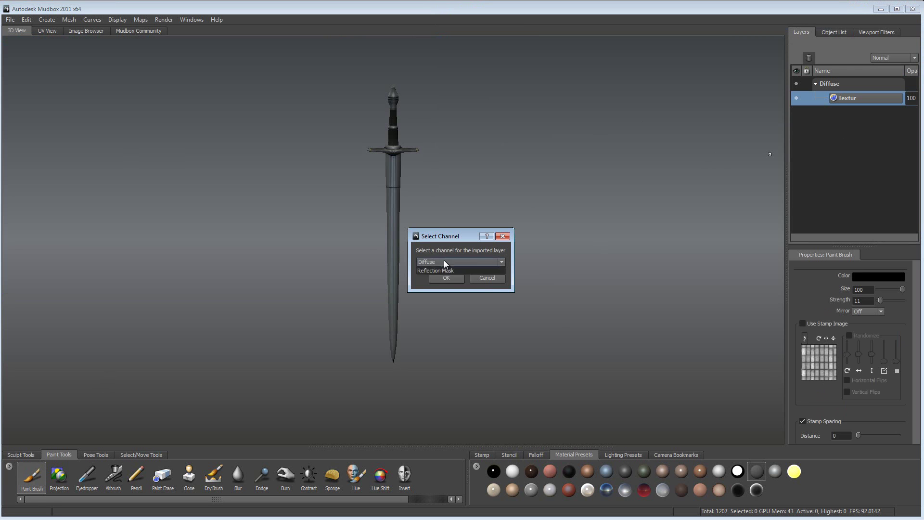
{"action": "left_click", "coordinate": [443, 262]}
{"action": "left_click", "coordinate": [430, 304]}
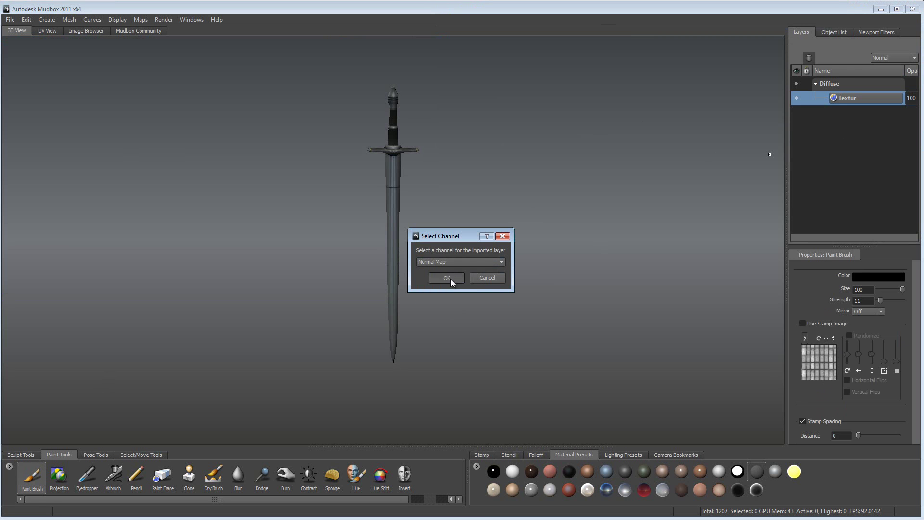
{"action": "left_click", "coordinate": [448, 284]}
Compare the sword with the Normal Map layer hidden and shown, then start another layer import
{"action": "scroll", "coordinate": [375, 174], "scroll_direction": "up", "scroll_amount": 5}
{"action": "scroll", "coordinate": [375, 174], "scroll_direction": "up", "scroll_amount": 1}
{"action": "scroll", "coordinate": [375, 174], "scroll_direction": "down", "scroll_amount": 2}
{"action": "left_click_drag", "start_coordinate": [375, 175], "coordinate": [823, 162]}
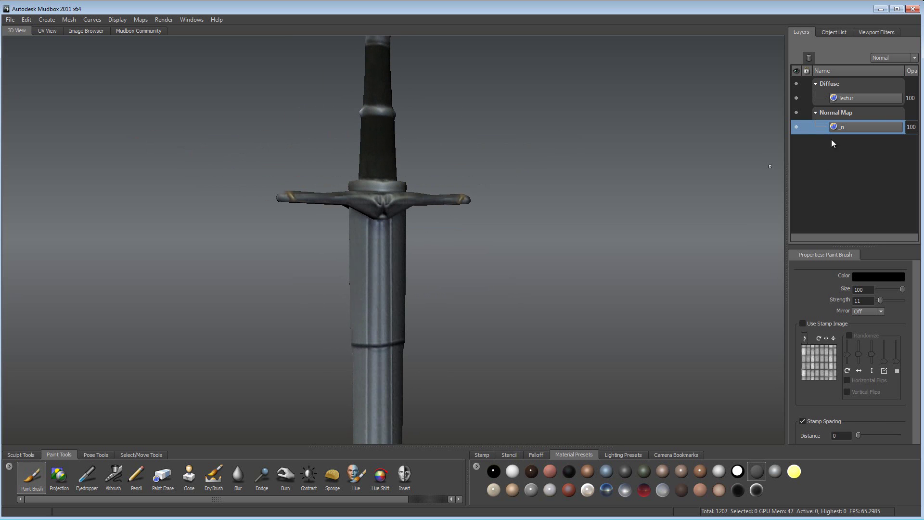
{"action": "left_click", "coordinate": [796, 112]}
{"action": "left_click", "coordinate": [796, 112]}
{"action": "key", "text": "f"}
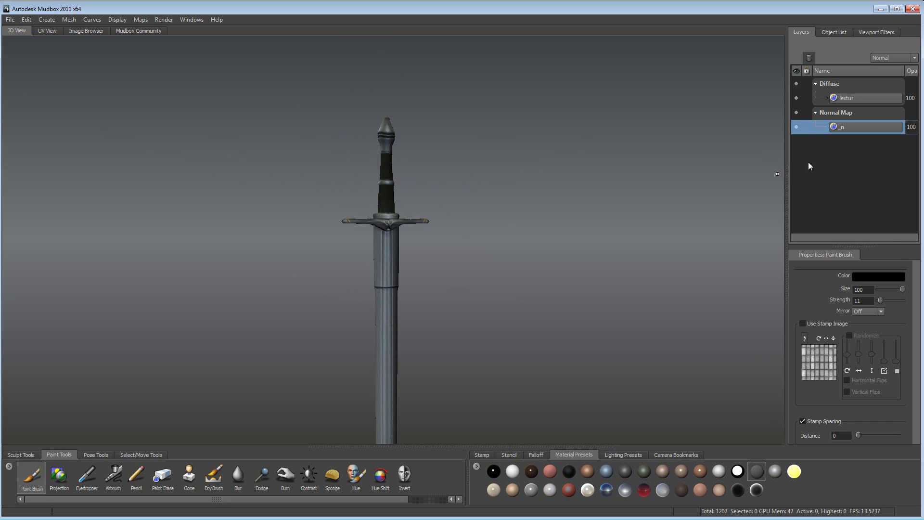
{"action": "right_click", "coordinate": [809, 163]}
{"action": "left_click", "coordinate": [846, 224]}
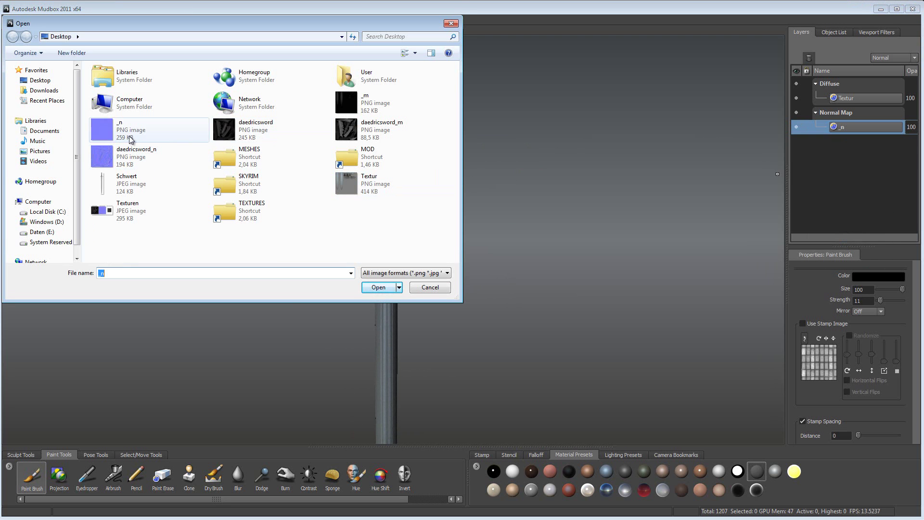
Import the _m image on the Specular channel and orbit to inspect the combined maps
{"action": "left_click", "coordinate": [360, 100]}
{"action": "double_click", "coordinate": [360, 100]}
{"action": "left_click", "coordinate": [452, 263]}
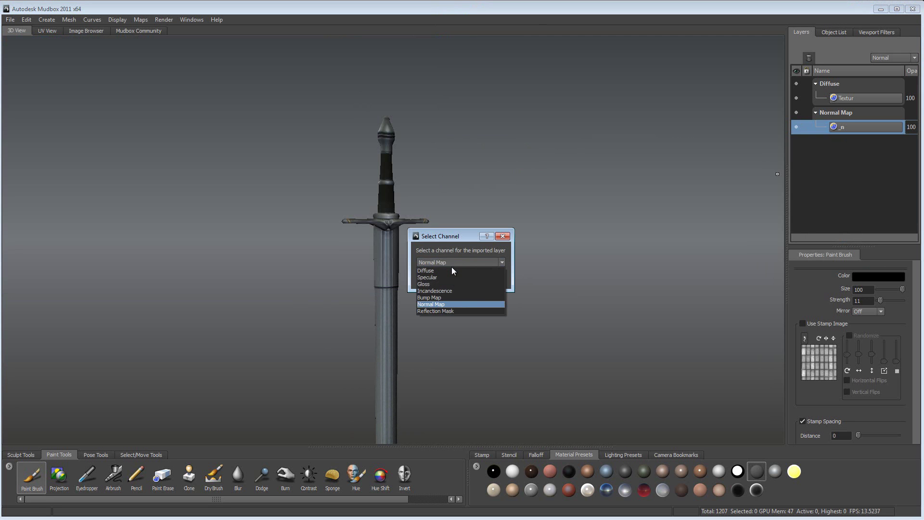
{"action": "left_click", "coordinate": [446, 290]}
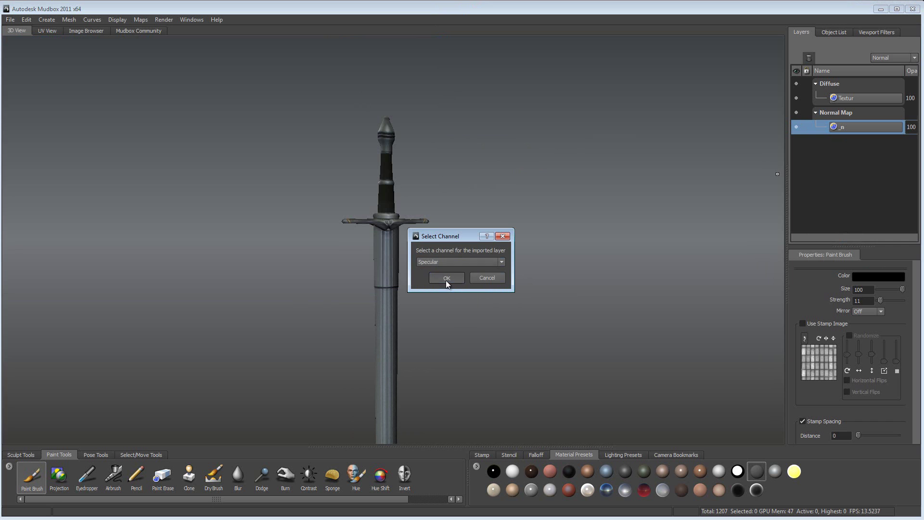
{"action": "left_click", "coordinate": [446, 278]}
{"action": "scroll", "coordinate": [442, 285], "scroll_direction": "down", "scroll_amount": 3}
{"action": "scroll", "coordinate": [424, 255], "scroll_direction": "up", "scroll_amount": 5}
{"action": "scroll", "coordinate": [392, 268], "scroll_direction": "down", "scroll_amount": 2}
{"action": "scroll", "coordinate": [409, 247], "scroll_direction": "down", "scroll_amount": 2}
{"action": "scroll", "coordinate": [397, 244], "scroll_direction": "down", "scroll_amount": 2}
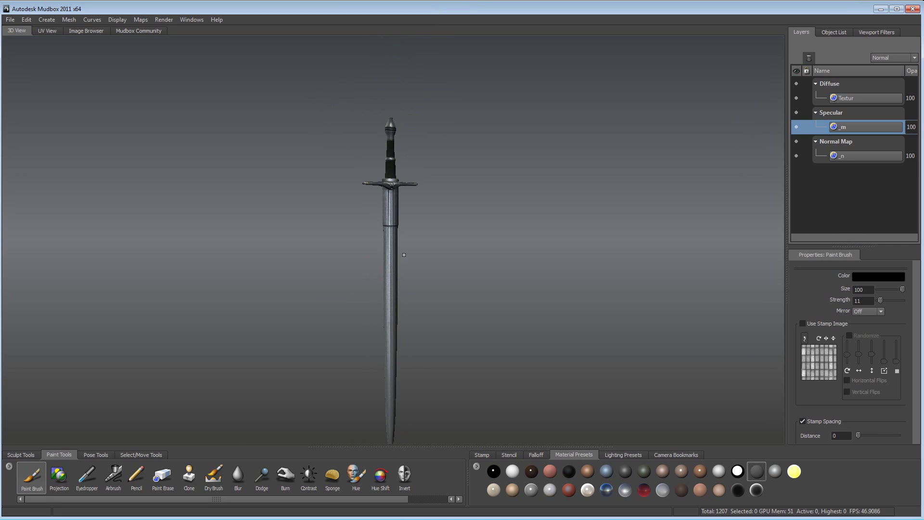
{"action": "mouse_move", "coordinate": [454, 231]}
{"action": "left_mouse_down"}
{"action": "mouse_move", "coordinate": [330, 227]}
{"action": "mouse_move", "coordinate": [483, 231]}
{"action": "mouse_move", "coordinate": [334, 224]}
{"action": "mouse_move", "coordinate": [755, 192]}
{"action": "left_mouse_up"}
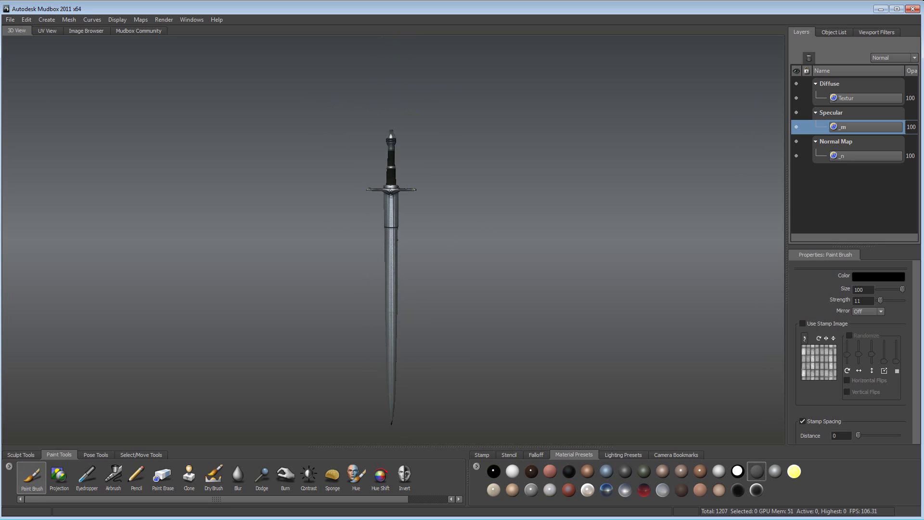
Set the _m Specular layer's opacity to 150 and orbit the sword to check its highlights
{"action": "double_click", "coordinate": [914, 127]}
{"action": "type", "text": "150"}
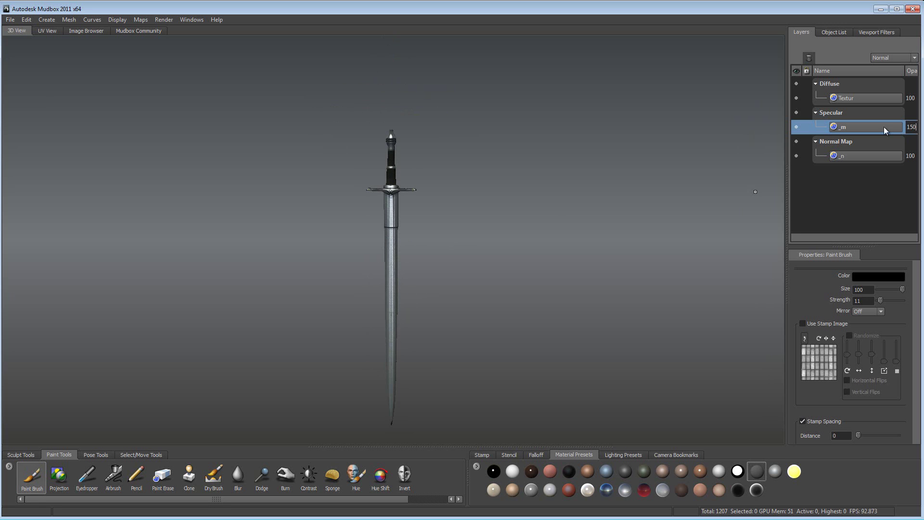
{"action": "mouse_move", "coordinate": [423, 240]}
{"action": "left_mouse_down"}
{"action": "mouse_move", "coordinate": [409, 232]}
{"action": "mouse_move", "coordinate": [386, 239]}
{"action": "left_mouse_up"}
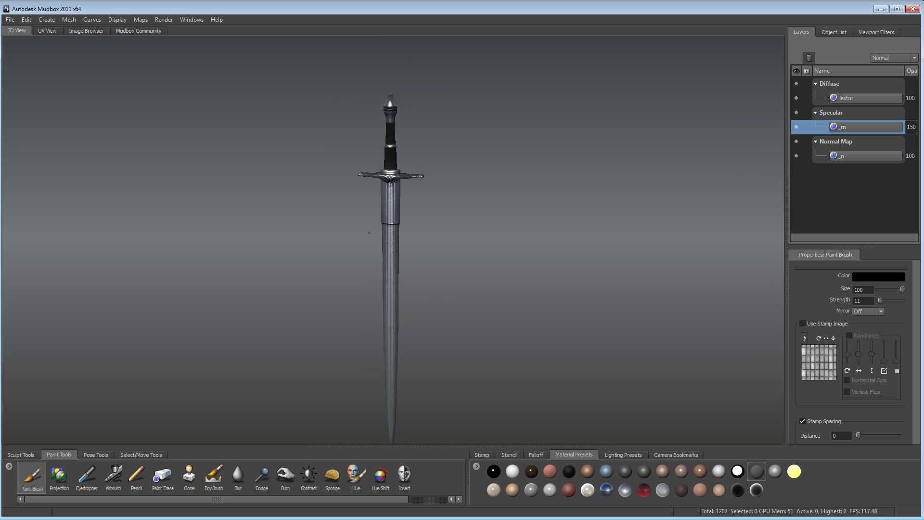
{"action": "scroll", "coordinate": [386, 240], "scroll_direction": "up", "scroll_amount": 5}
{"action": "scroll", "coordinate": [383, 238], "scroll_direction": "down", "scroll_amount": 3}
{"action": "scroll", "coordinate": [381, 240], "scroll_direction": "down", "scroll_amount": 2}
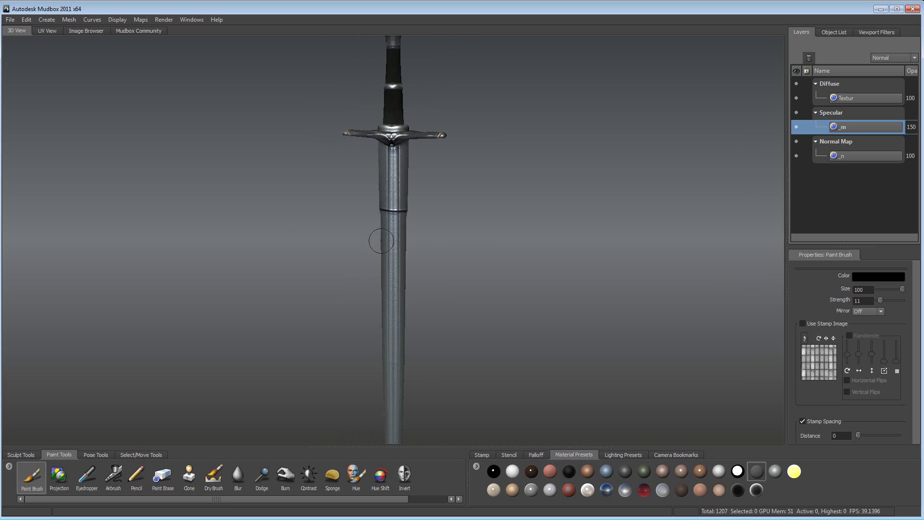
{"action": "mouse_move", "coordinate": [372, 244]}
{"action": "left_mouse_down"}
{"action": "mouse_move", "coordinate": [486, 221]}
{"action": "mouse_move", "coordinate": [306, 256]}
{"action": "mouse_move", "coordinate": [333, 239]}
{"action": "left_mouse_up"}
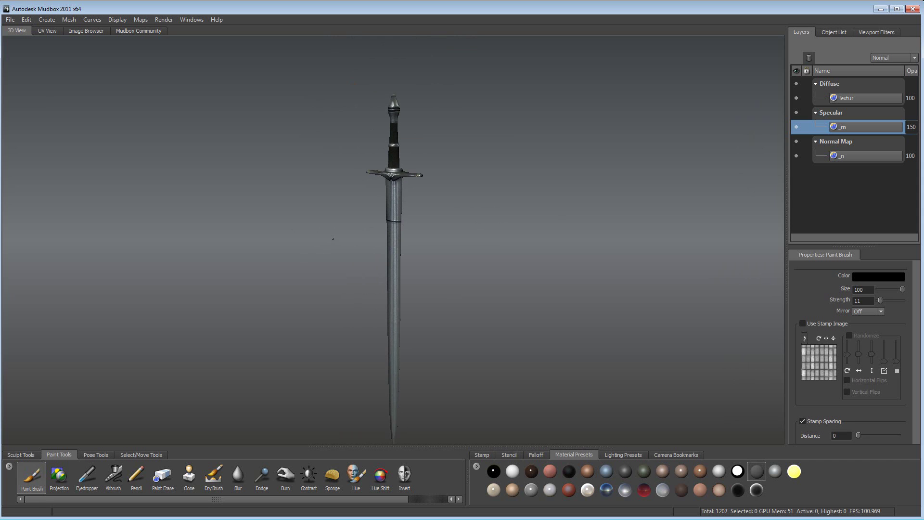